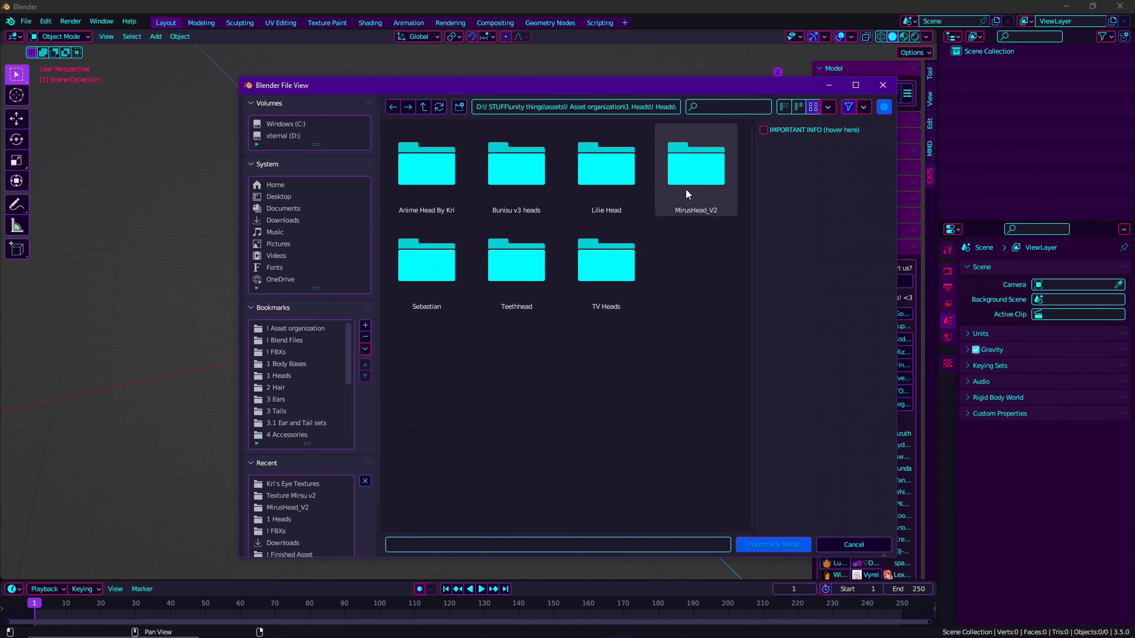
- Import the head model with its armature from the MirusHead_V2 folder
double_click(427, 170)
scroll(509, 373, "up", 9)
middle_click_drag(473, 215, 538, 344, "shift")
scroll(449, 365, "up", 7)
middle_click_drag(563, 257, 696, 223, "shift")
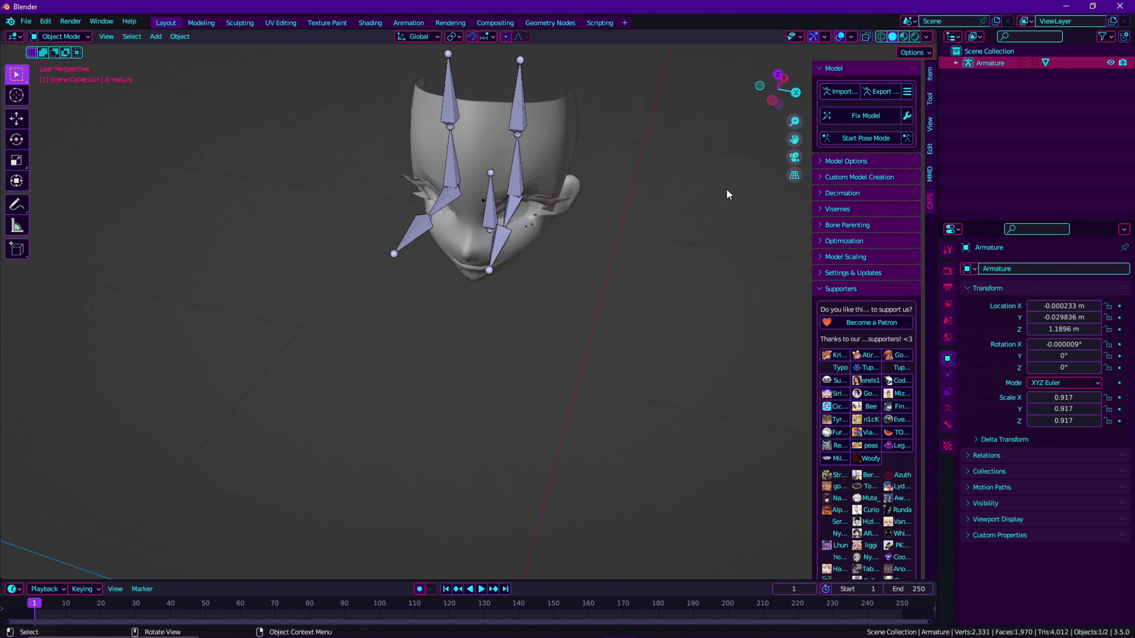
- Look at the head in front orthographic view and hide the armature
left_click(767, 105)
middle_click_drag(651, 193, 519, 392, "shift")
scroll(519, 389, "up", 4)
middle_click_drag(555, 207, 400, 561, "shift")
middle_click_drag(497, 301, 490, 327)
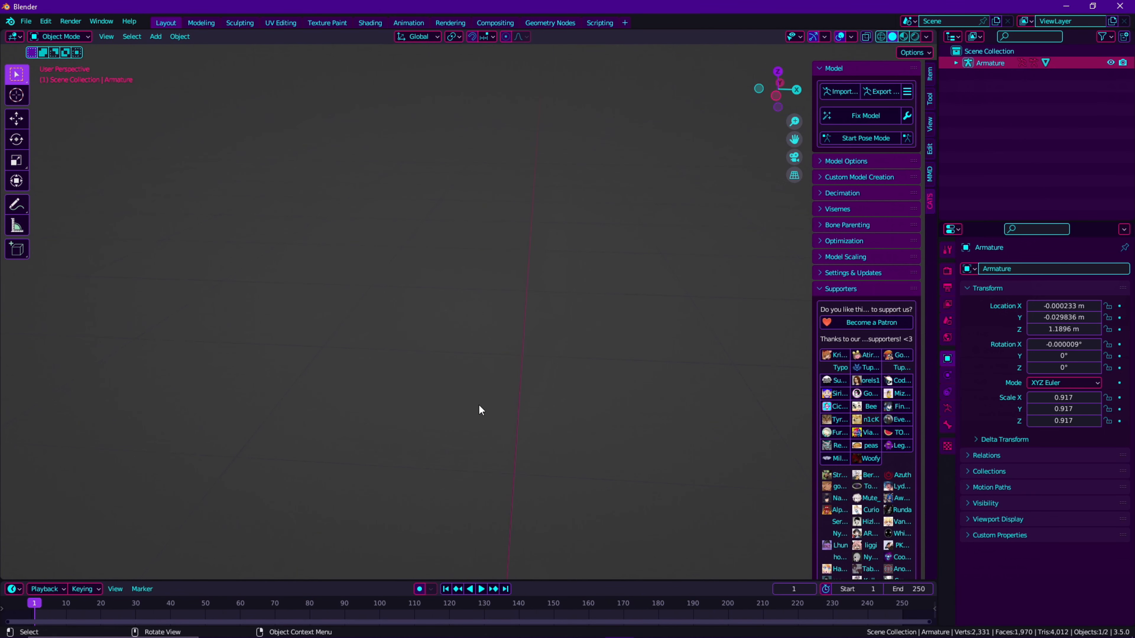
left_click(777, 96)
left_click(1111, 63)
middle_click_drag(557, 372, 462, 330, "shift")
scroll(544, 314, "up", 1)
scroll(562, 328, "down", 1)
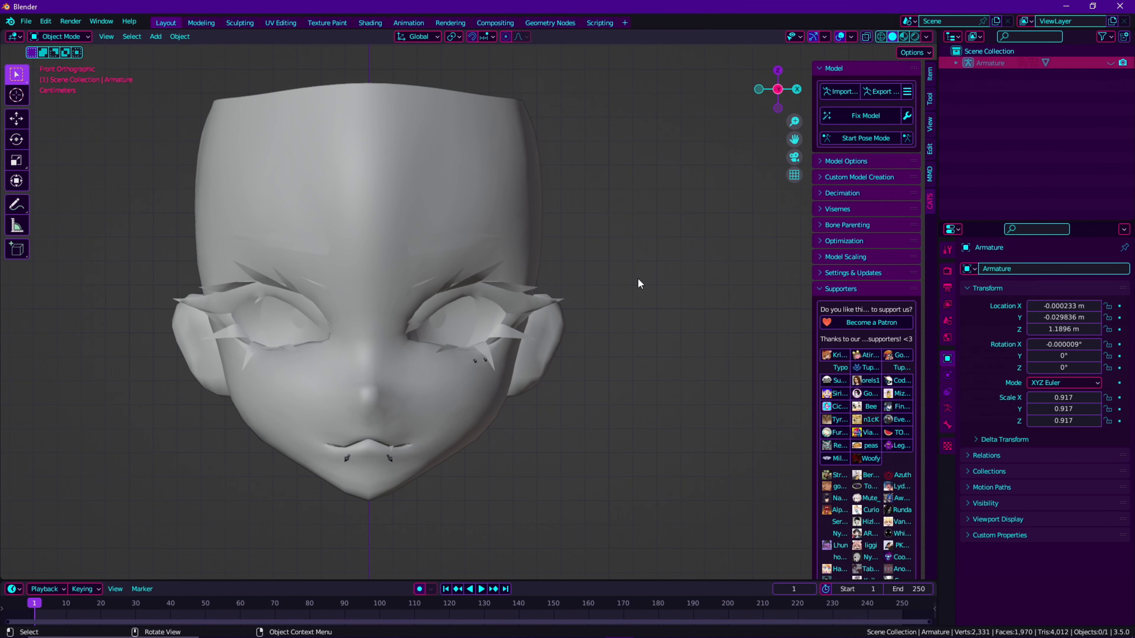
- Expand the armature's hierarchy and select the Head mesh
left_click(955, 63)
left_click(997, 99)
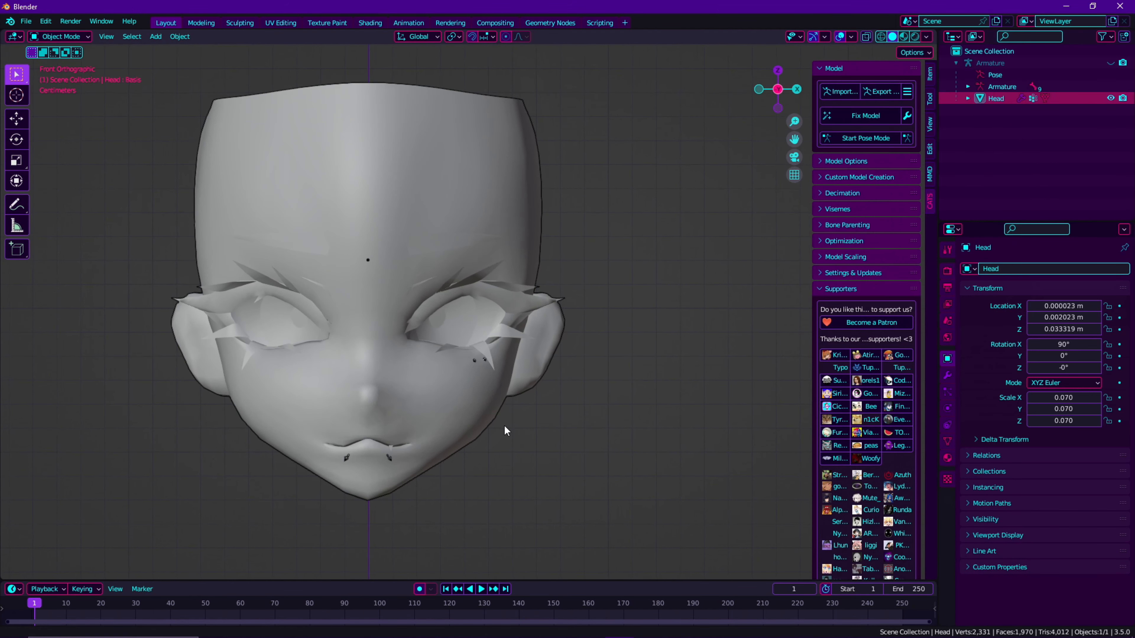
middle_click_drag(510, 430, 493, 426, "shift")
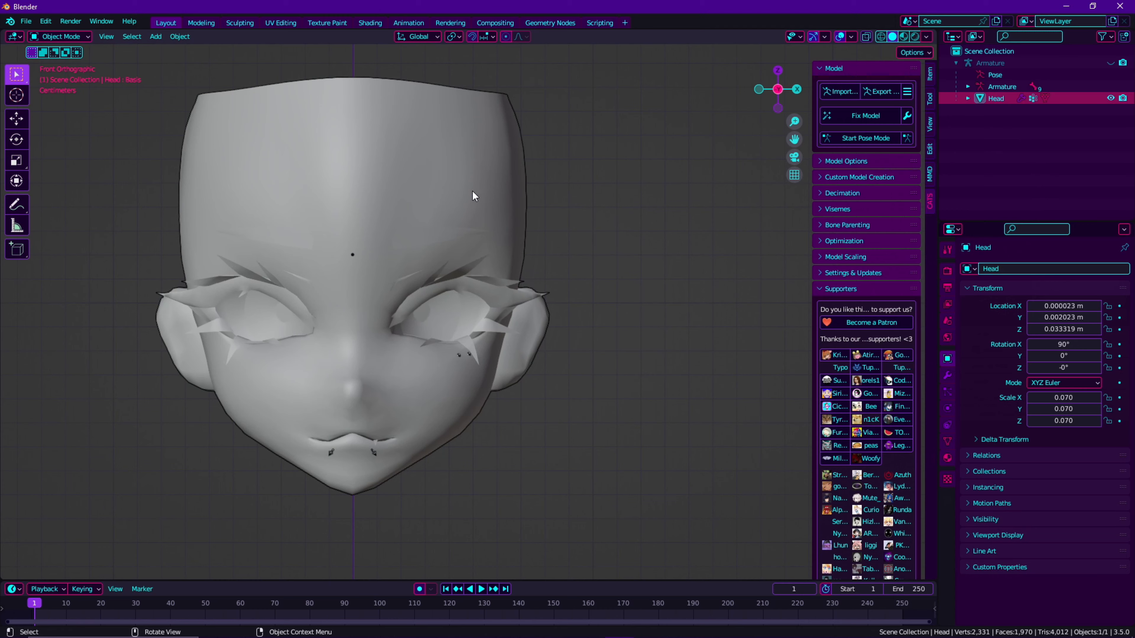
- Switch to the MMD shape key spreadsheet in the browser and review the original names and translations for mouth, eye and eyebrow shapes
key("alt+Tab")
left_click(736, 288)
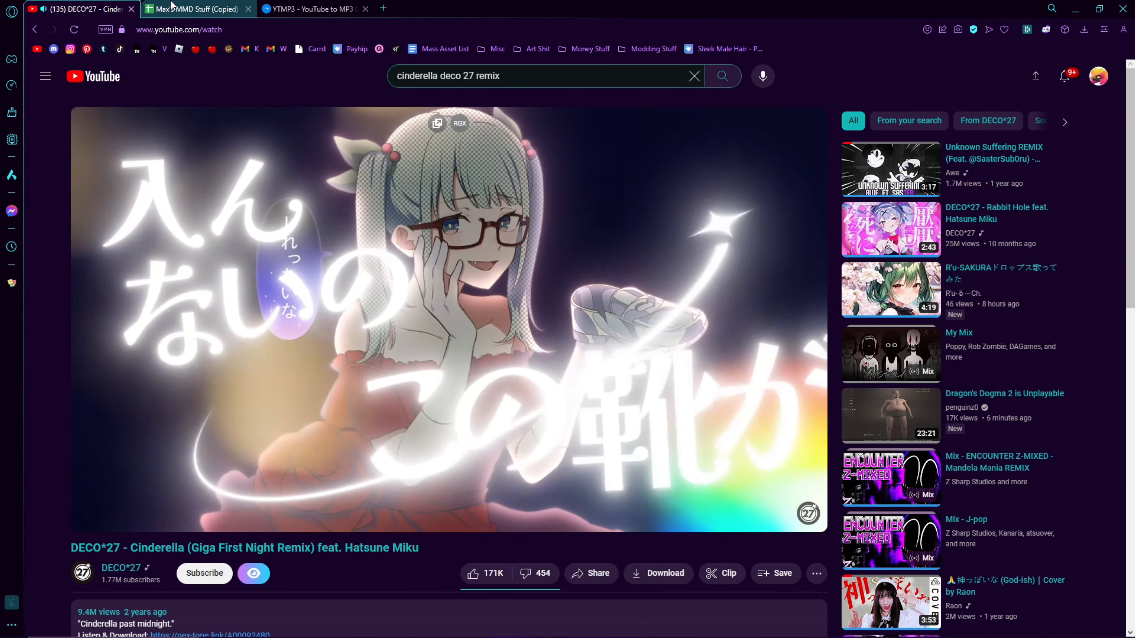
left_click(207, 5)
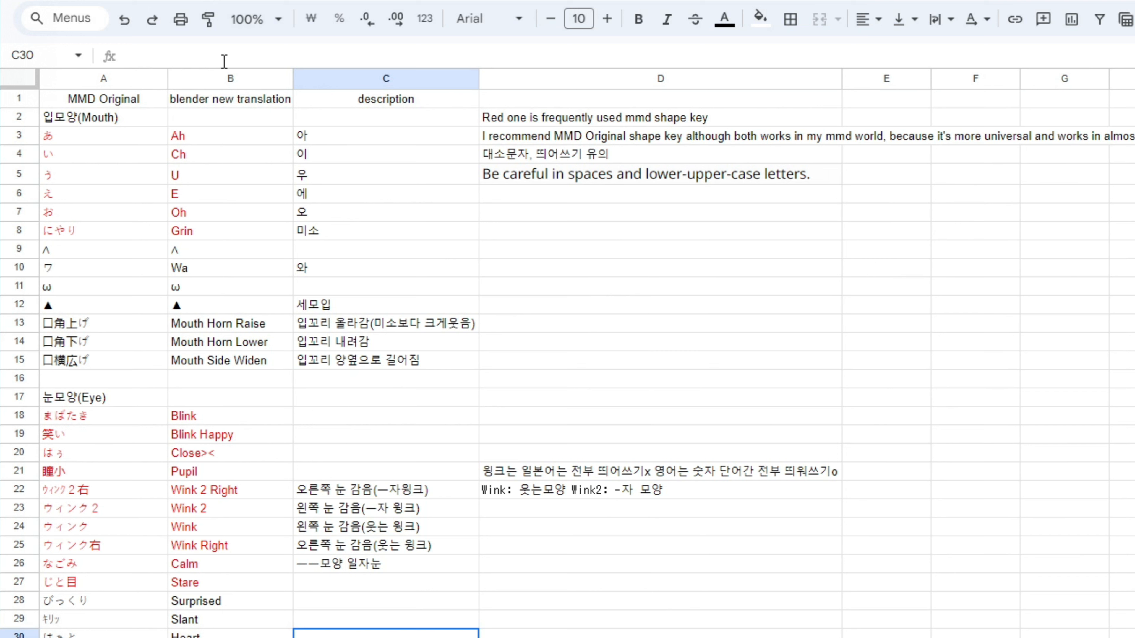
left_click_drag(494, 121, 646, 134)
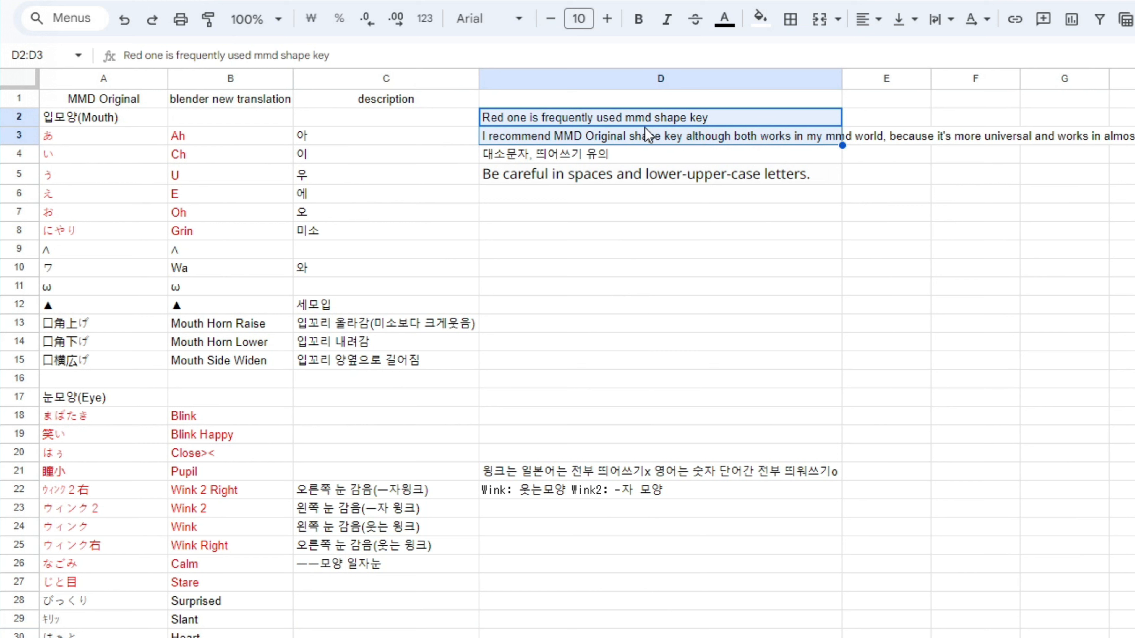
left_click(197, 140)
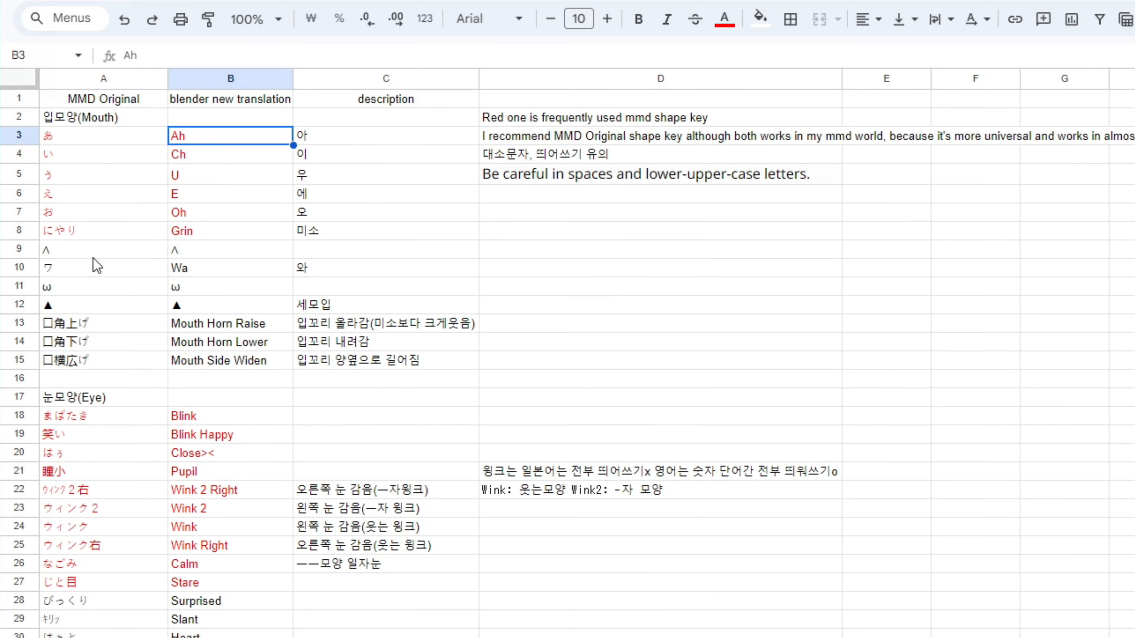
left_click(192, 255)
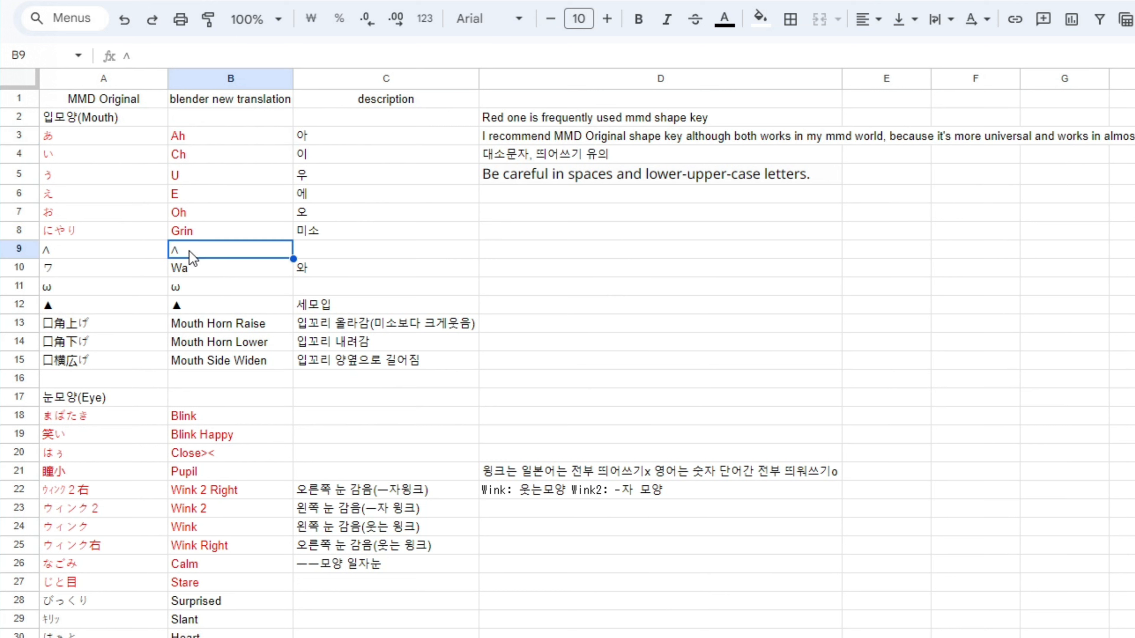
scroll(195, 284, "down", 2)
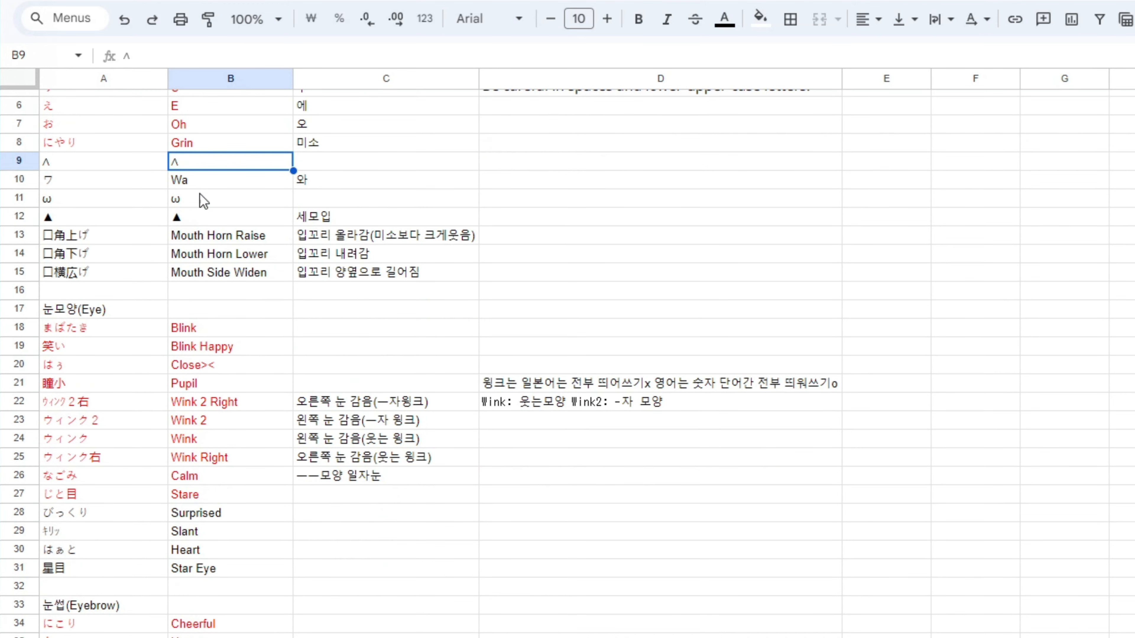
scroll(196, 537, "down", 3)
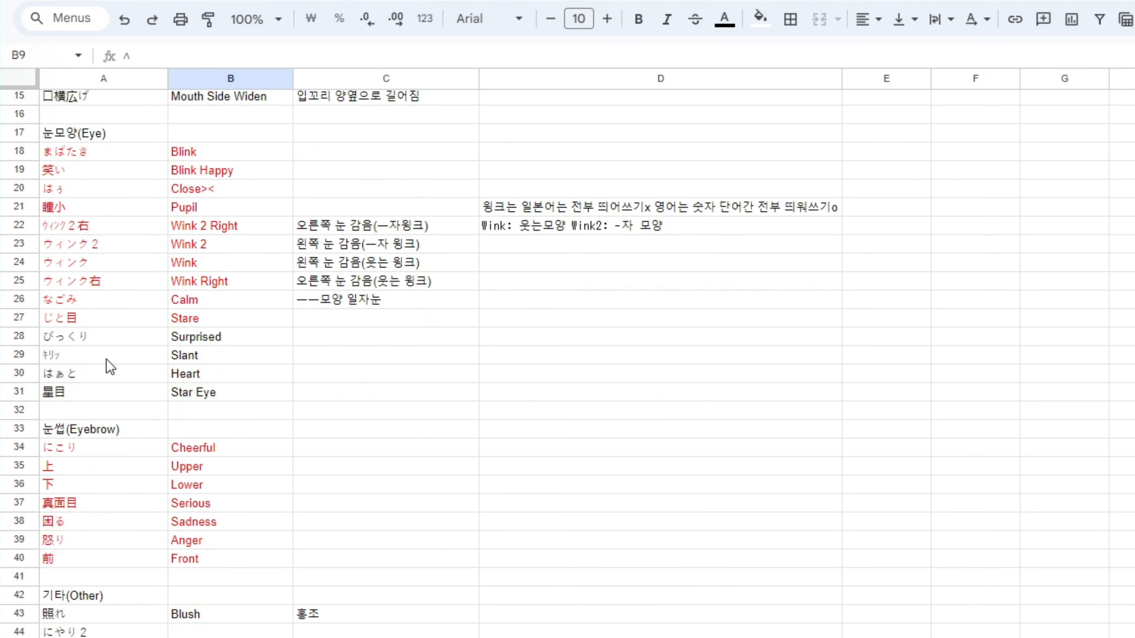
scroll(151, 558, "down", 2)
scroll(169, 581, "up", 6)
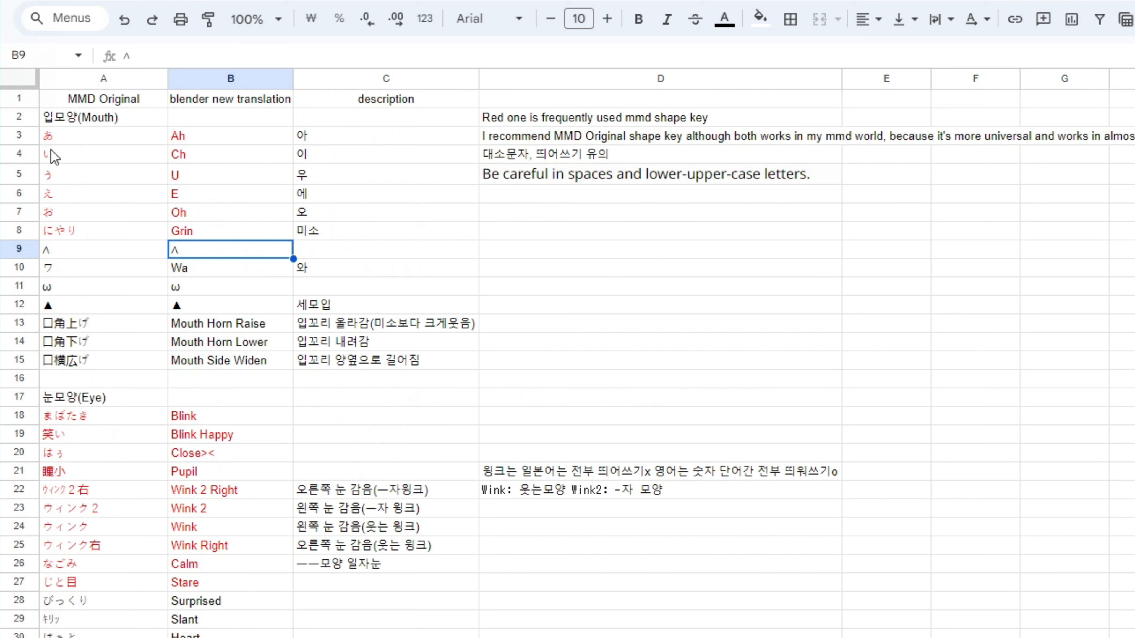
left_click(48, 142)
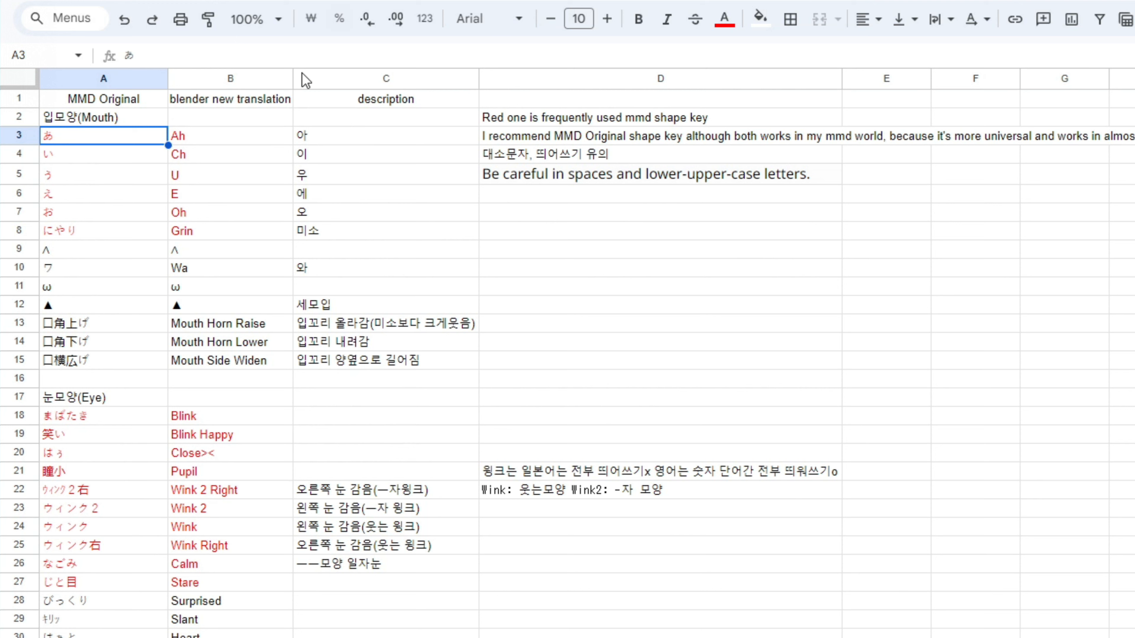
- Return to Blender, show the Head mesh's shape keys in an enlarged list and restore the front view
key("alt+Tab")
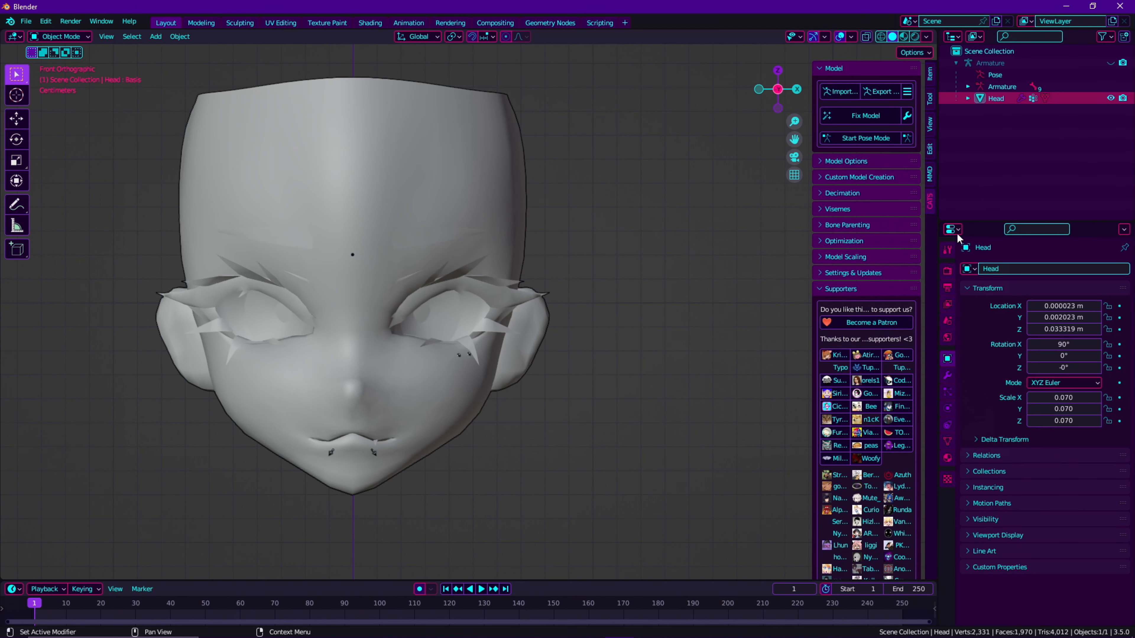
left_click(947, 459)
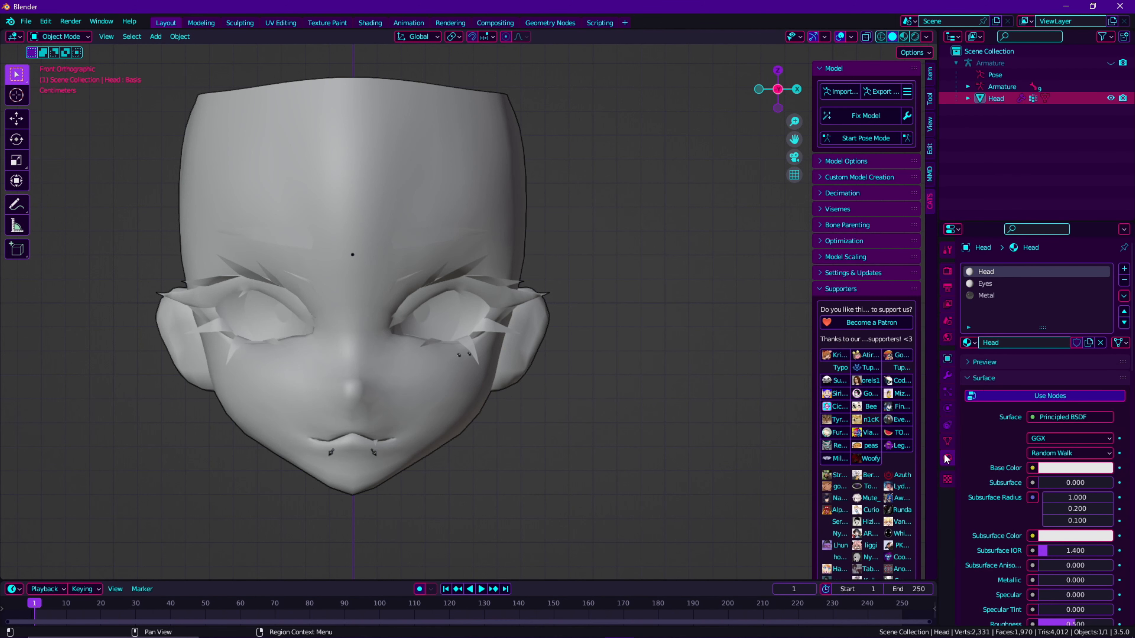
left_click(947, 441)
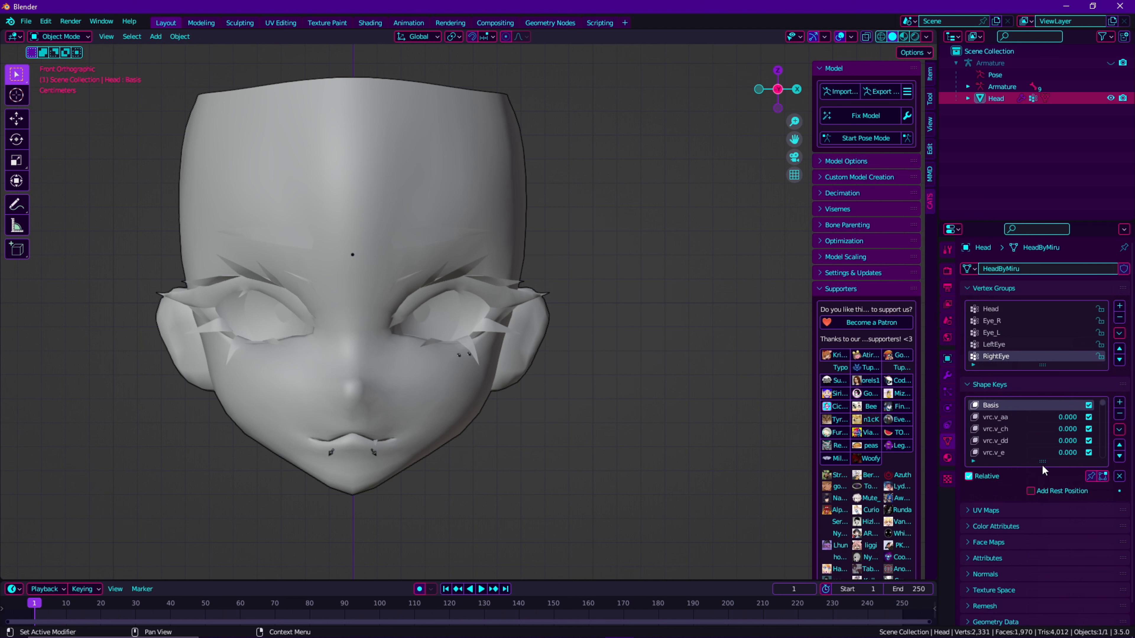
left_click_drag(1042, 462, 1043, 591)
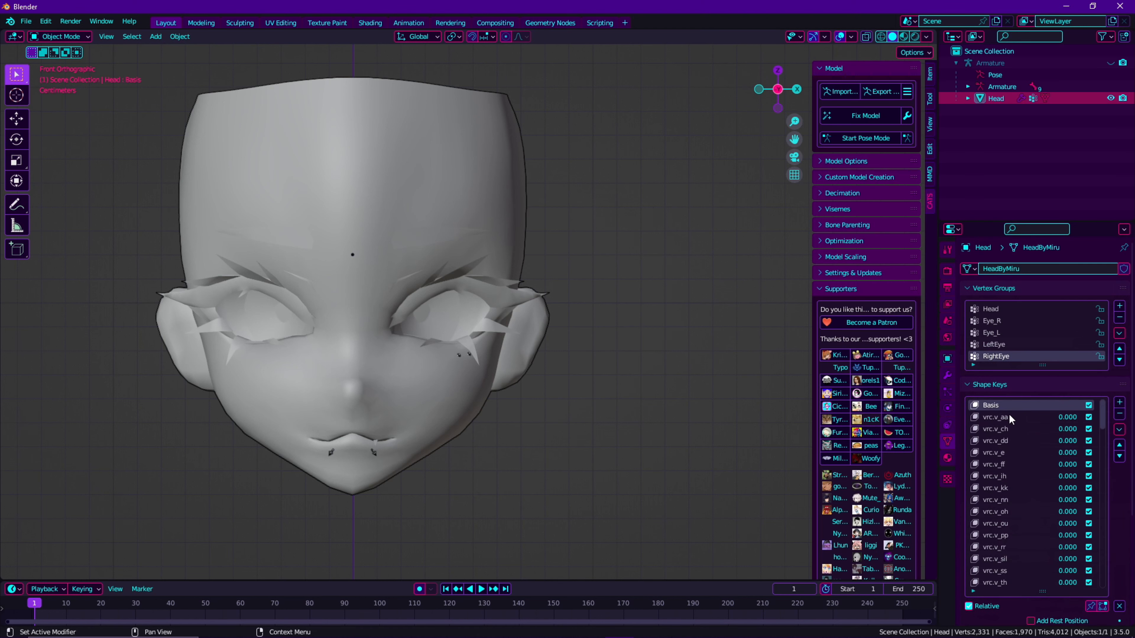
middle_click_drag(339, 306, 409, 320)
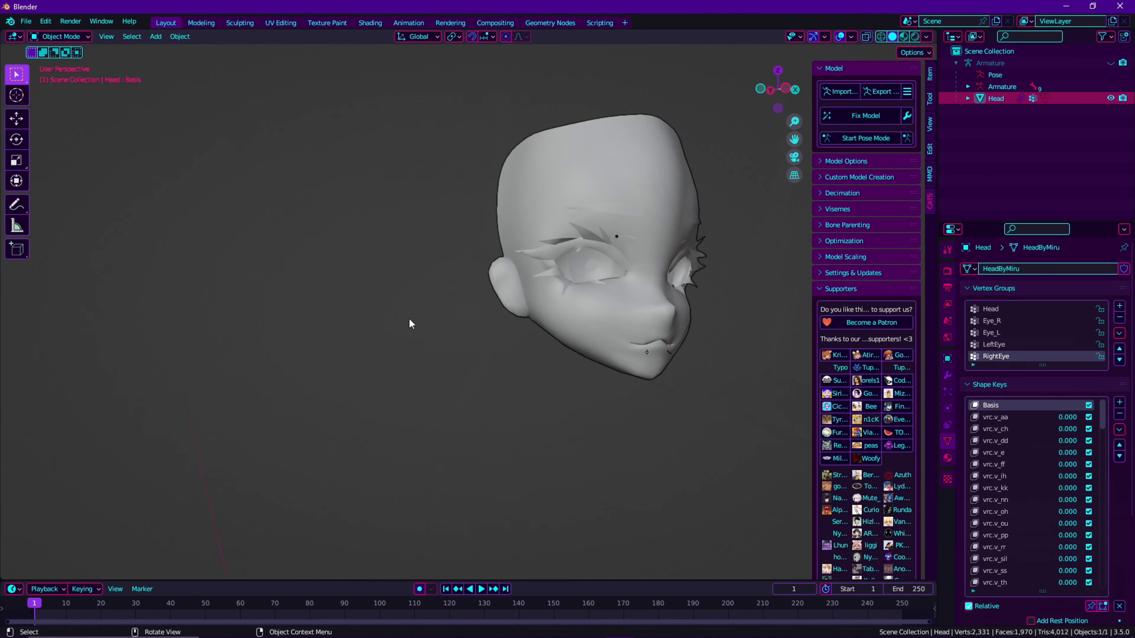
key("KP_1")
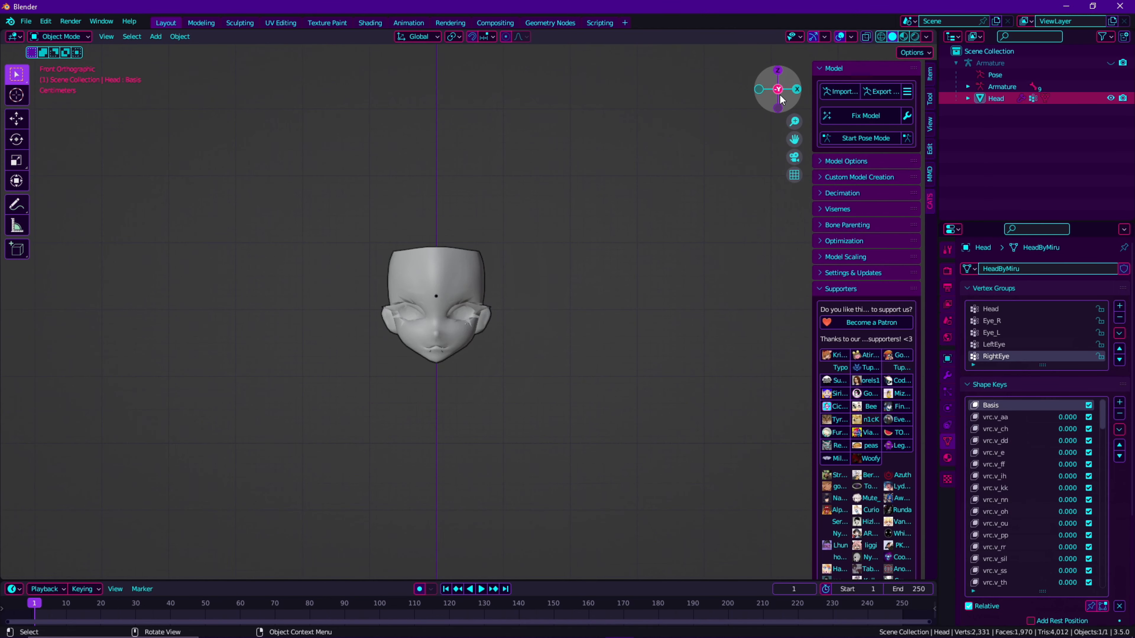
scroll(562, 271, "up", 5)
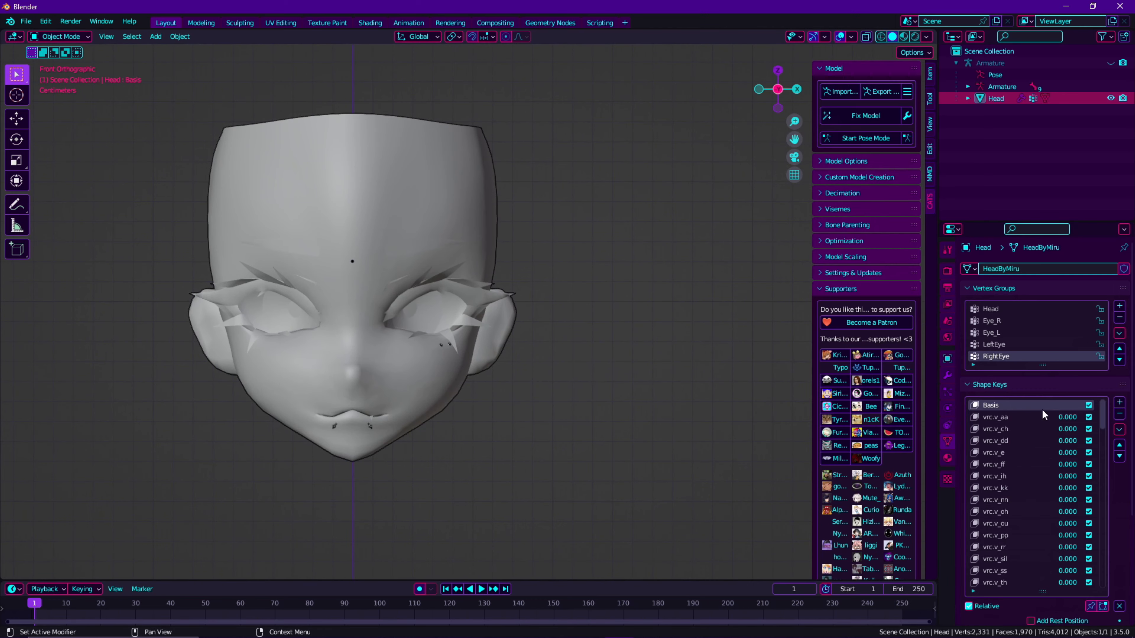
- Copy the original name あ without extra spaces from cell A3 of the spreadsheet and return to Blender
key("alt+Tab")
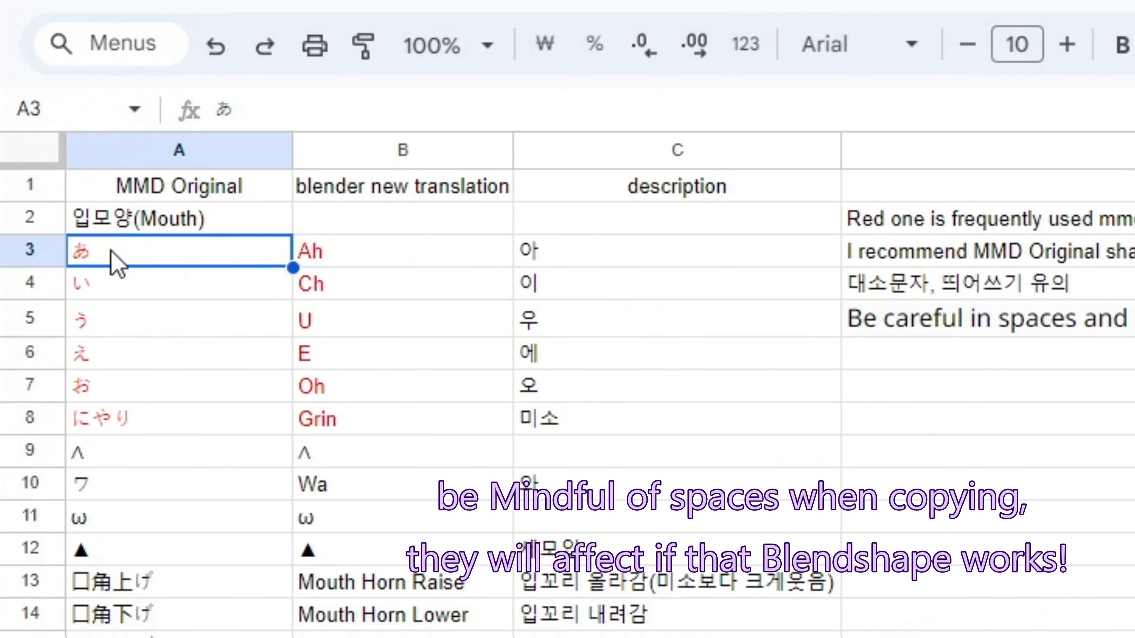
double_click(84, 255)
double_click(85, 255)
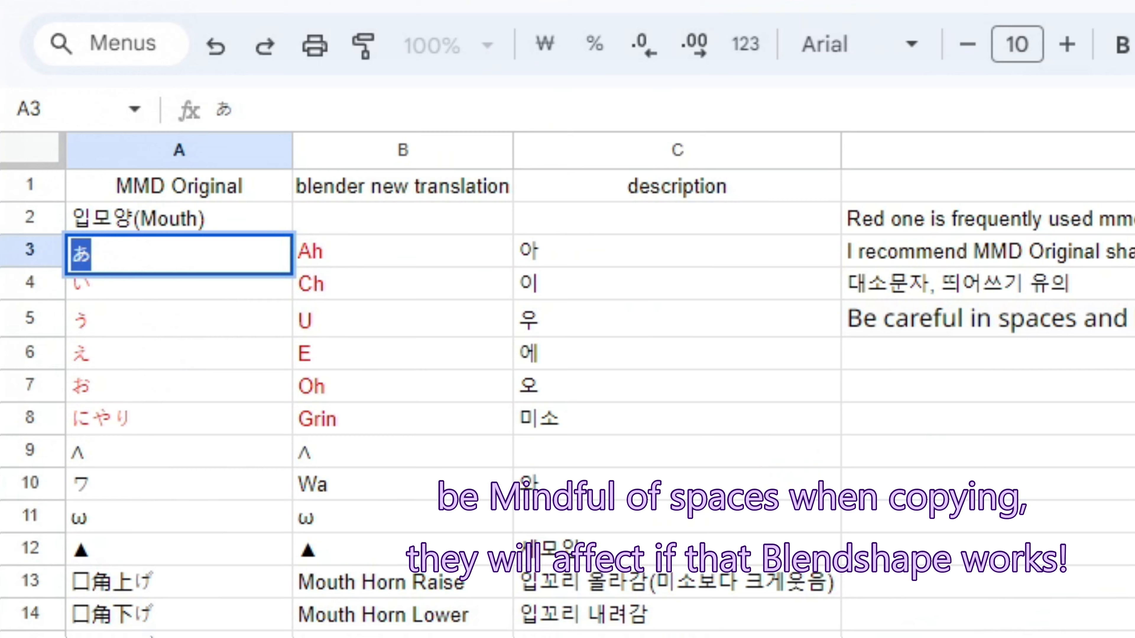
key("alt+Tab")
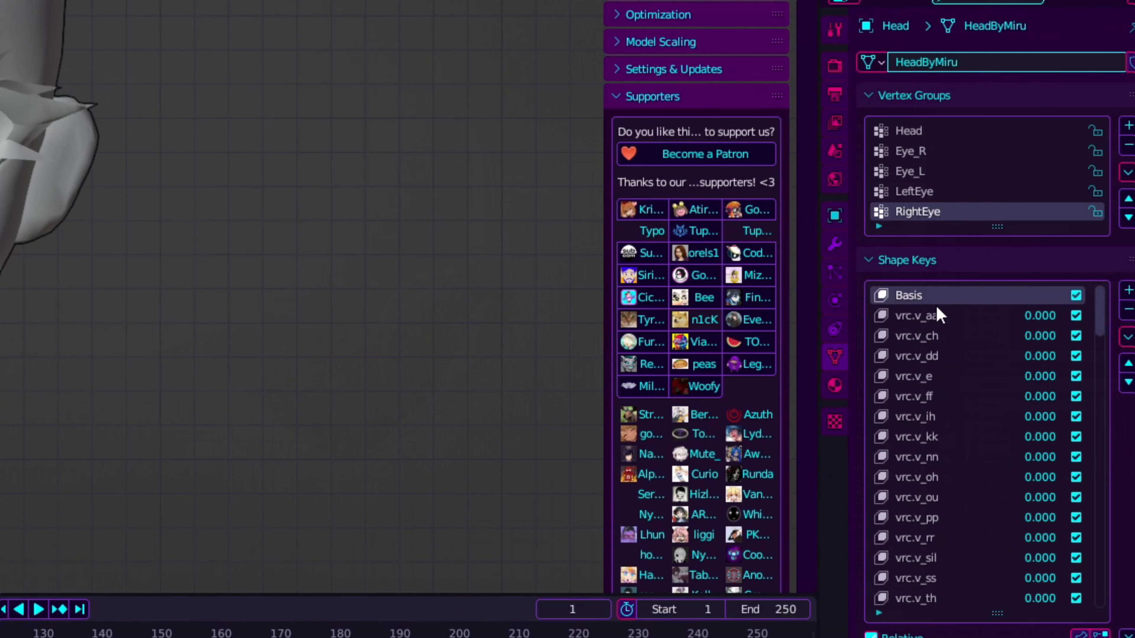
- Raise the value of the vrc.v_aa shape key and create a new shape key from the current mix
left_click(937, 315)
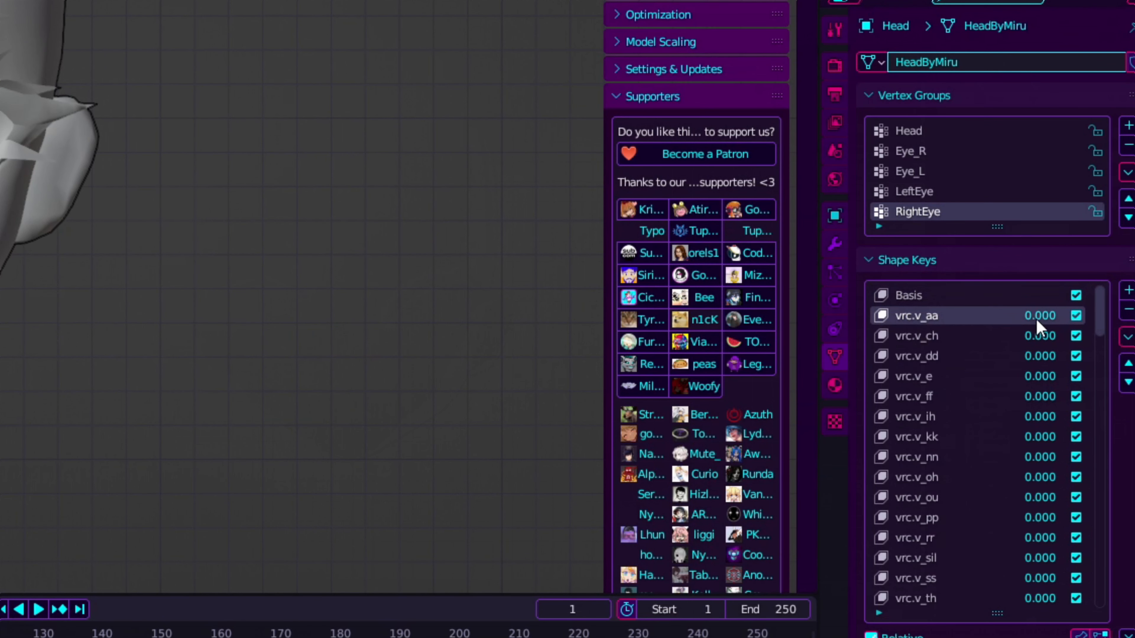
left_click_drag(1035, 324, 1068, 325)
left_click(1127, 336)
left_click(1127, 336)
left_click(1012, 360)
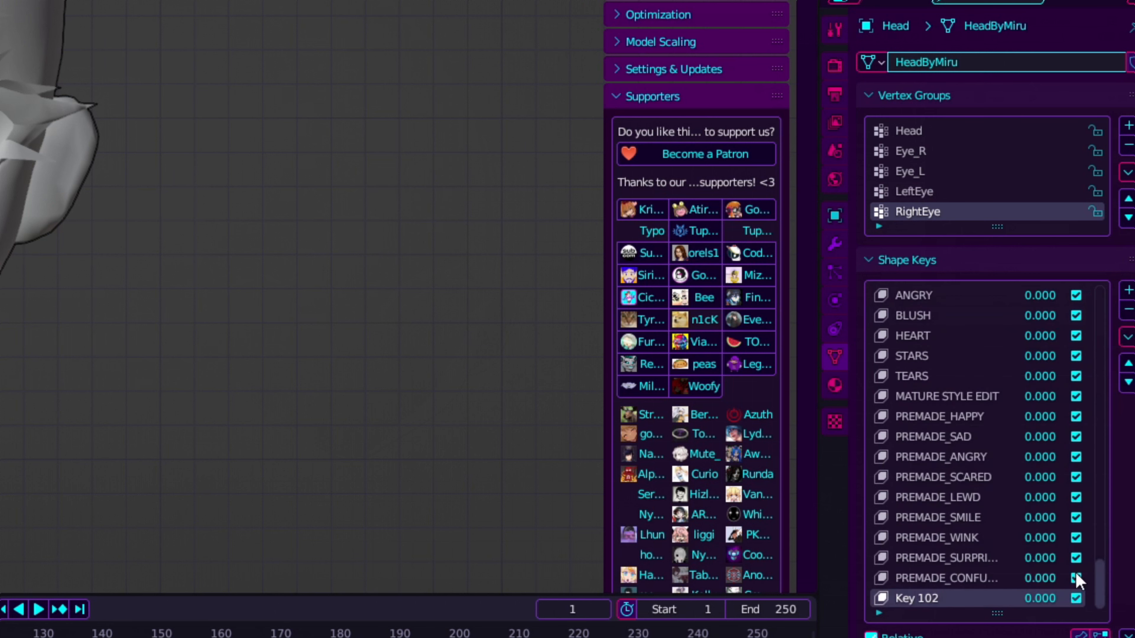
- Set the new shape key at the end of the list to 1.000 and rename it あ
left_click_drag(1102, 583, 1115, 305)
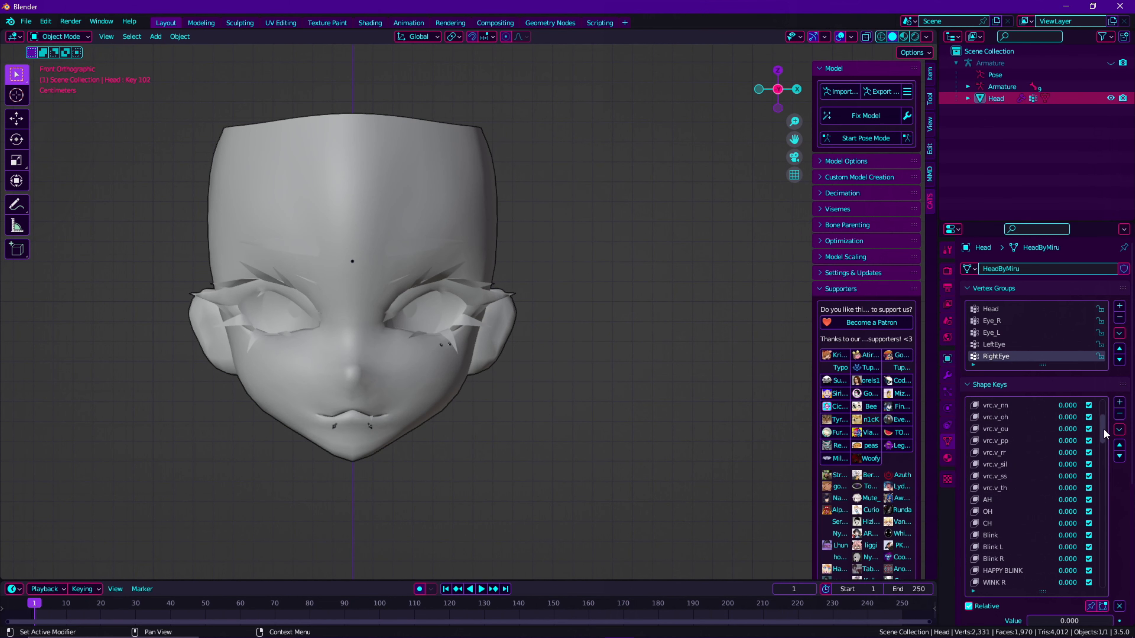
left_click_drag(1104, 345, 1104, 637)
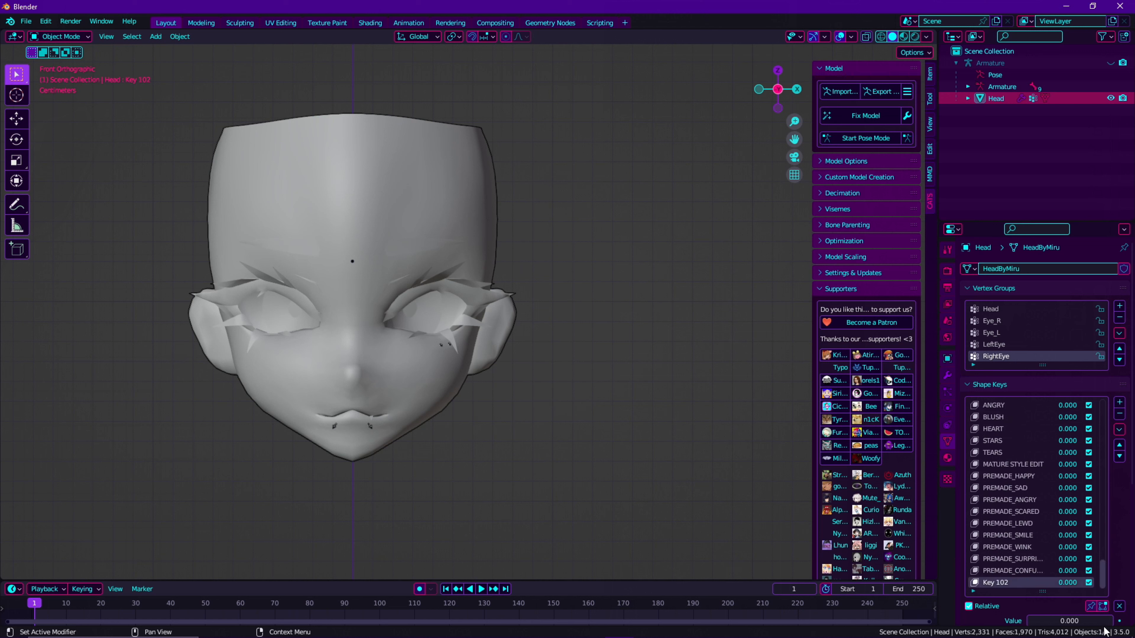
left_click_drag(1059, 583, 1103, 583)
double_click(996, 582)
type("あ")
key("Return")
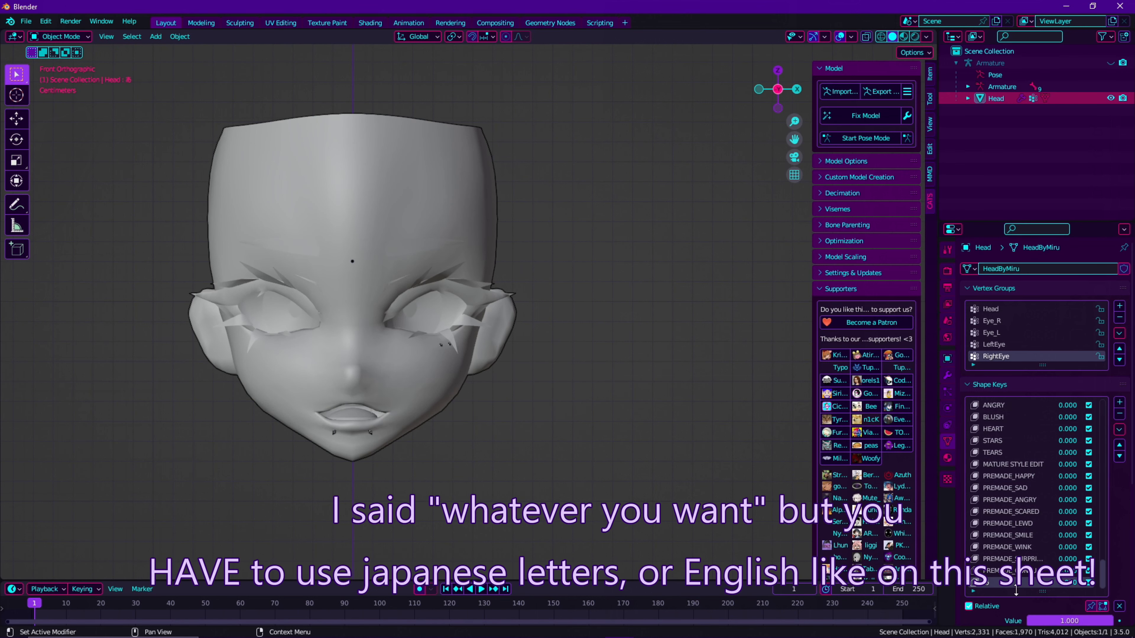
- Select the original name い in cell A4 of the spreadsheet and return to Blender
key("alt+Tab")
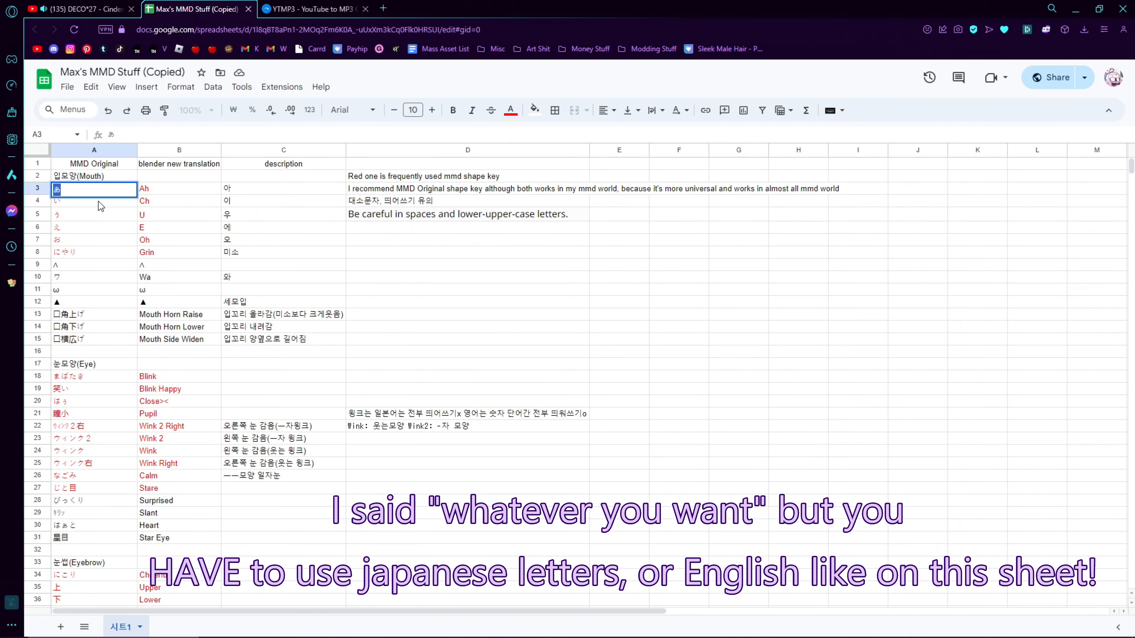
double_click(63, 202)
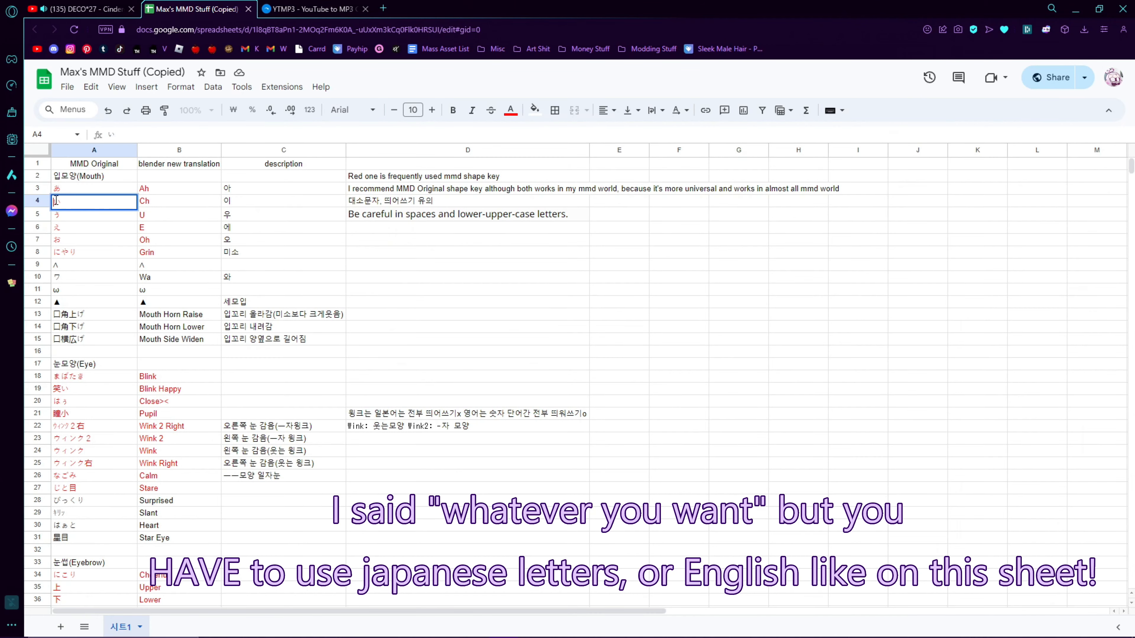
key("alt+Tab")
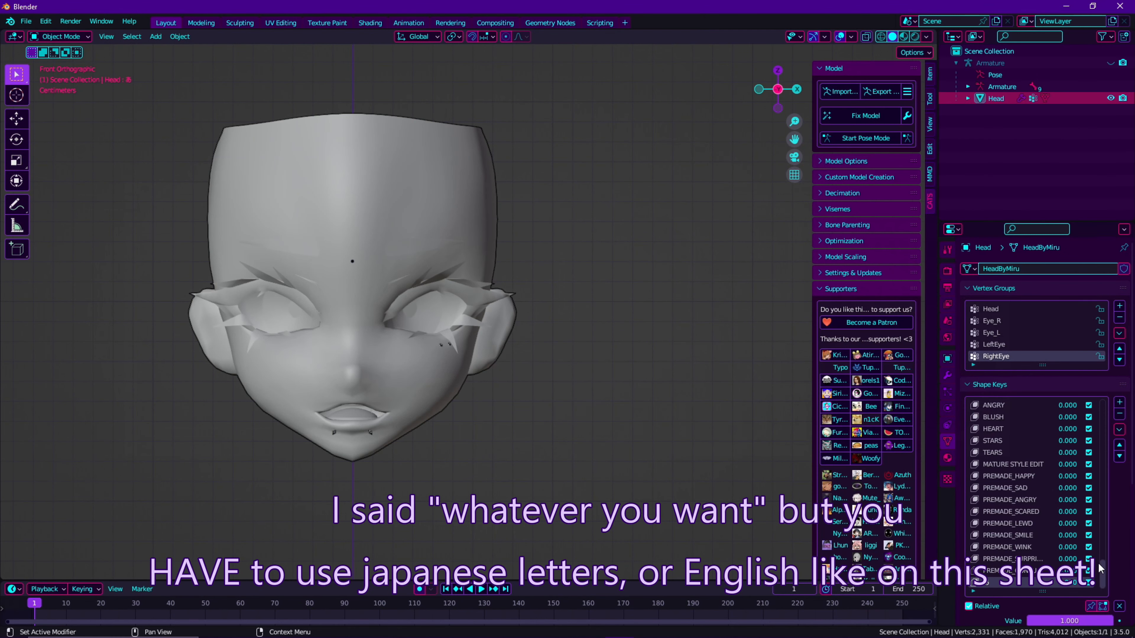
- Select the Blink shape key of the Head mesh and adjust its value
left_click_drag(1105, 559, 1106, 405)
scroll(1018, 510, "down", 6)
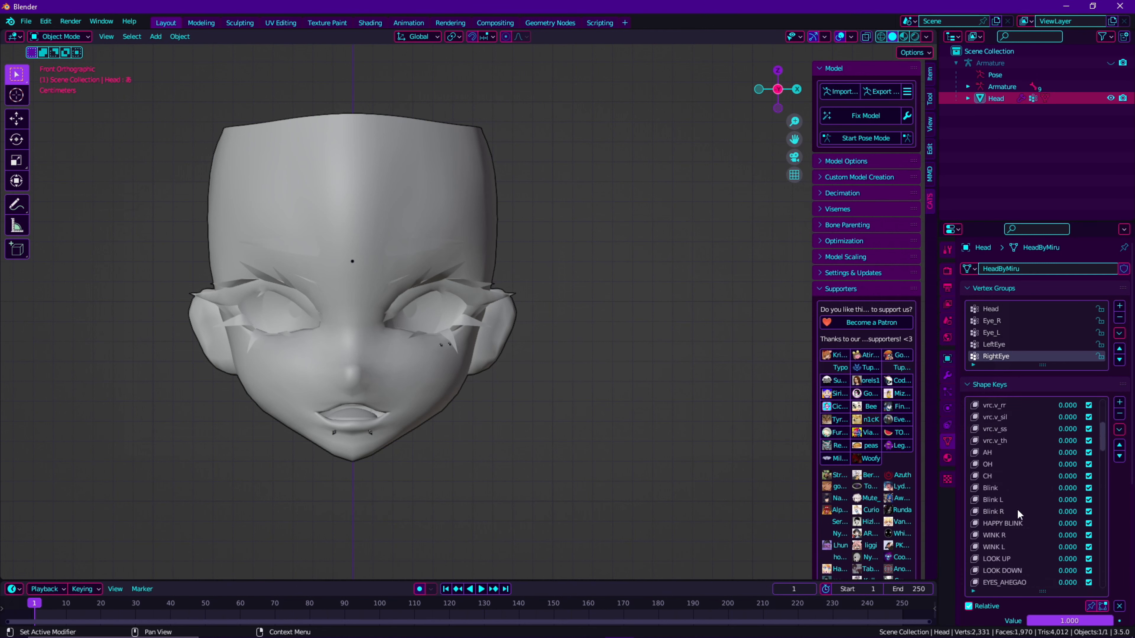
left_click(997, 487)
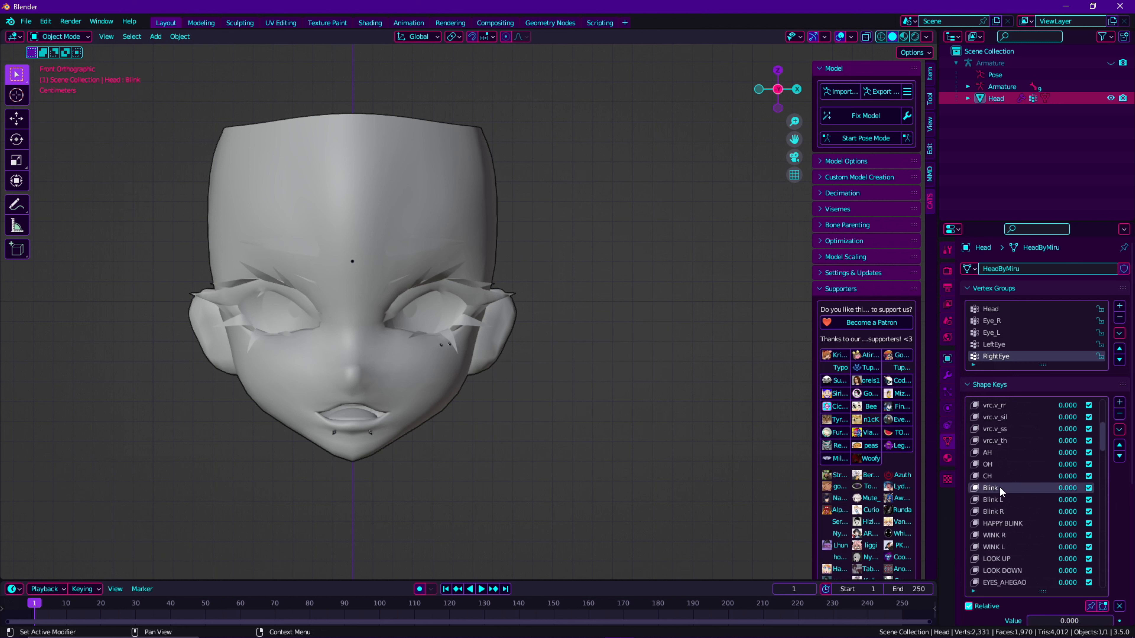
mouse_move(1059, 487)
left_mouse_down()
mouse_move(1099, 487)
mouse_move(1051, 489)
left_mouse_up()
- Look up the Blink entry in the spreadsheet's eye section and rename the Head mesh's Blink shape key as Regular Blink
key("alt+Tab")
scroll(125, 340, "down", 3)
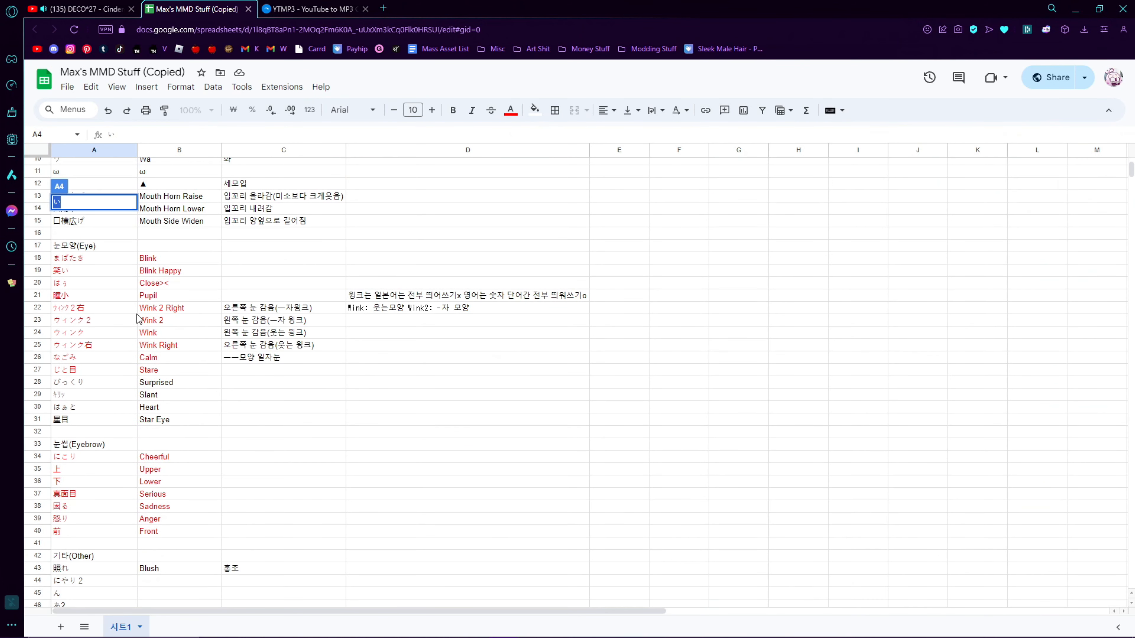
left_click(151, 264)
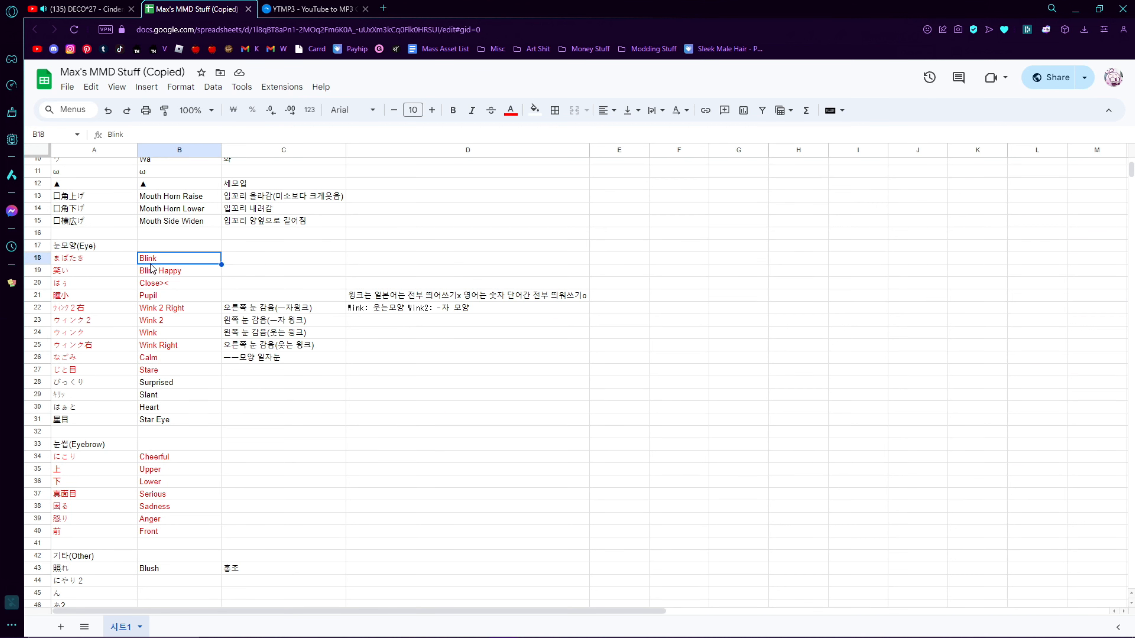
key("alt+Tab")
double_click(997, 488)
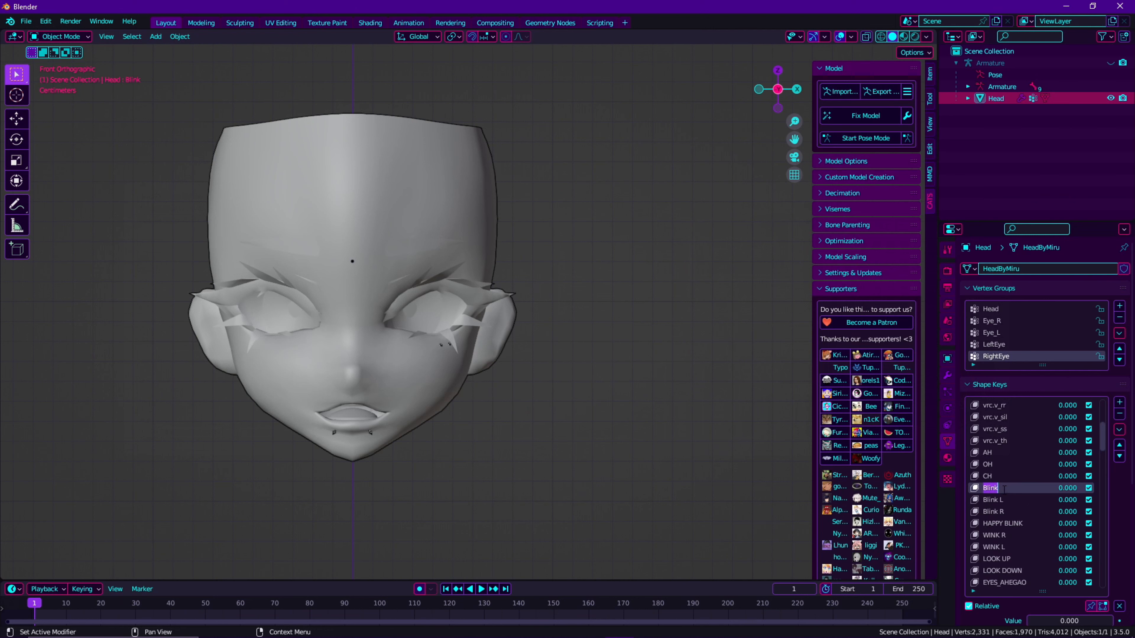
type("Regular Blink")
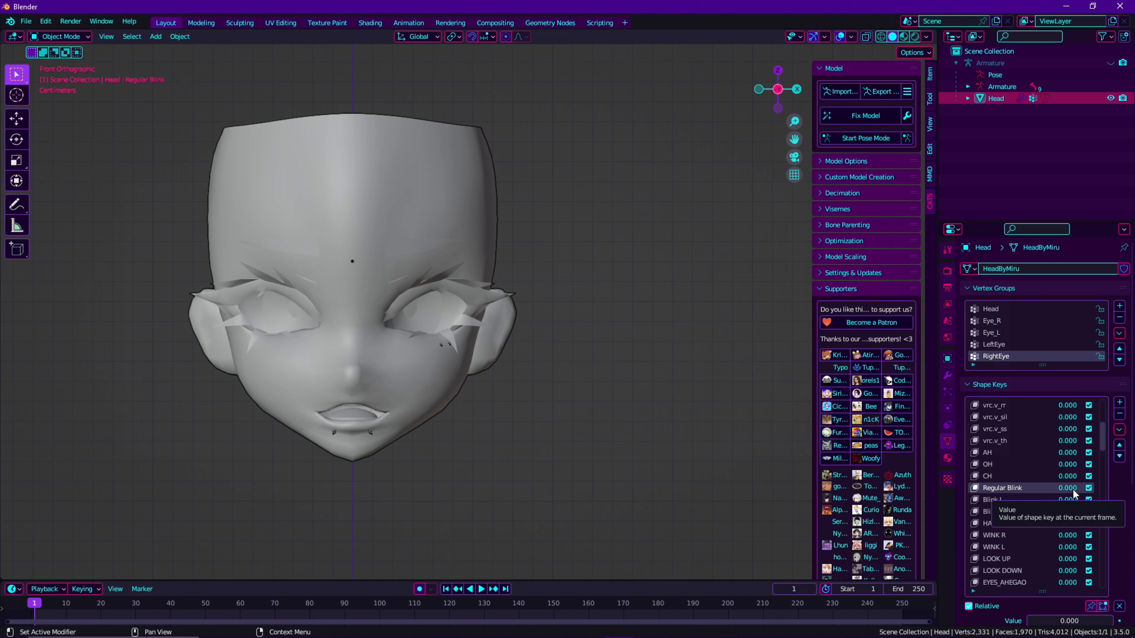
- Preview the Regular Blink shape key at 1.000, reset it to 0, and review the shape key list down to its end
left_click_drag(1069, 489, 1082, 486)
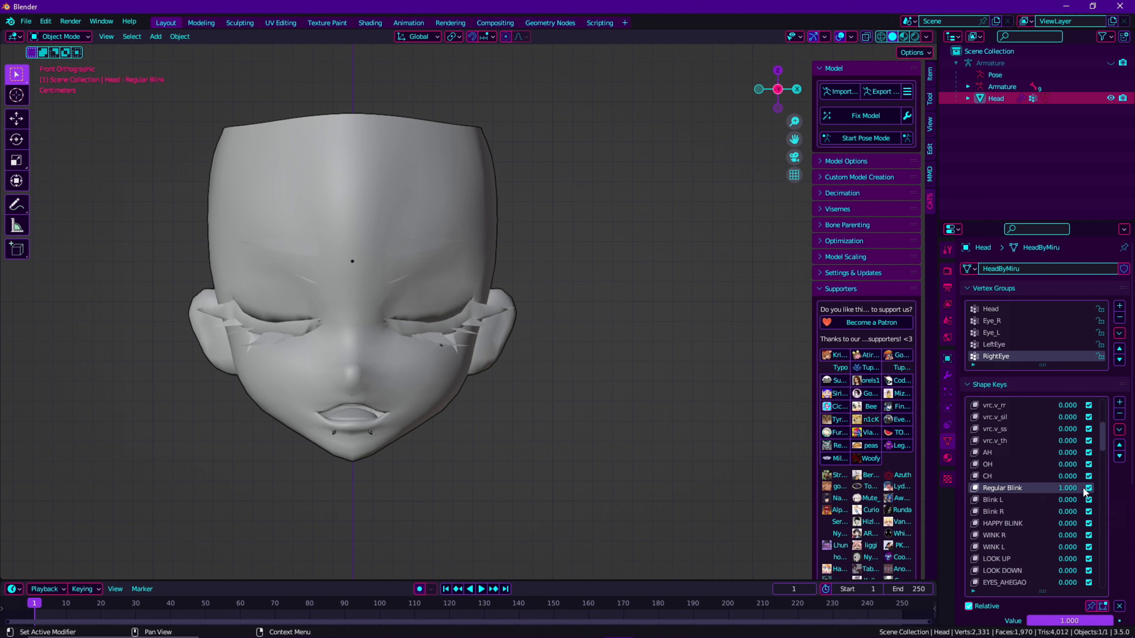
mouse_move(1065, 499)
left_mouse_down()
mouse_move(1081, 511)
mouse_move(1062, 511)
mouse_move(1048, 489)
left_mouse_up()
scroll(579, 337, "down", 2)
key("alt+Tab")
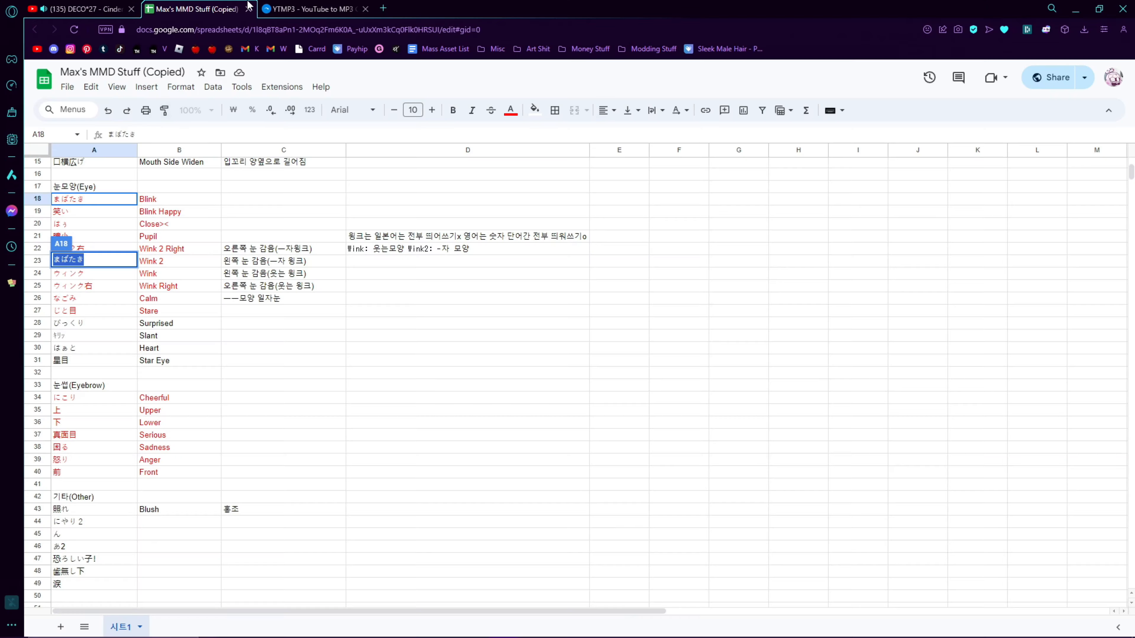
left_click(330, 385)
key("alt+Tab")
scroll(992, 589, "down", 5)
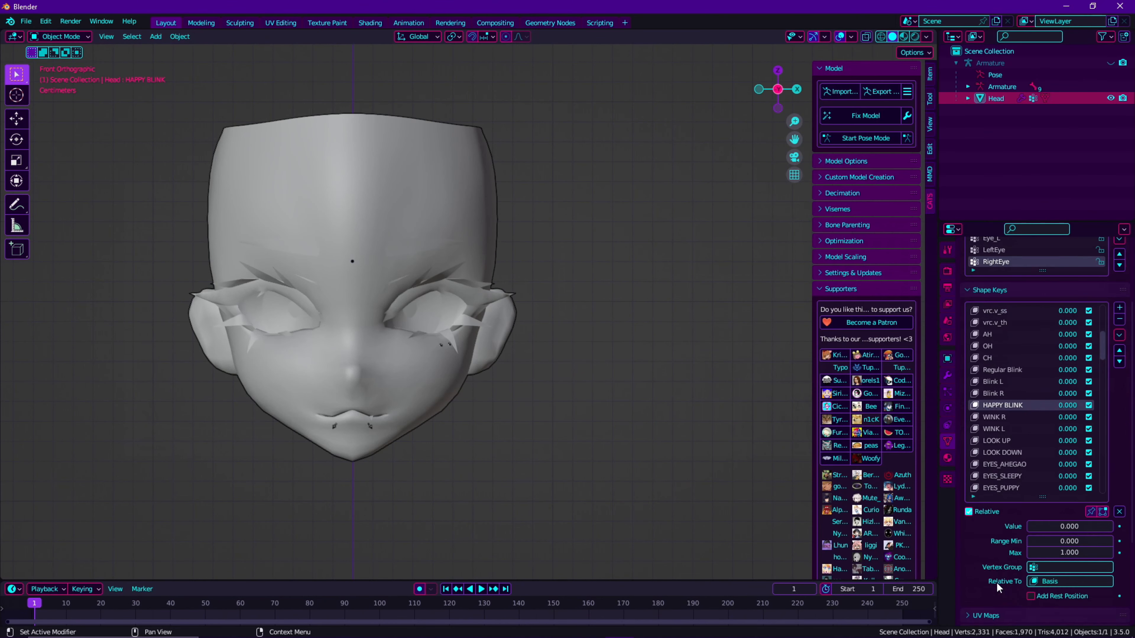
scroll(1004, 457, "down", 5)
scroll(1009, 446, "down", 5)
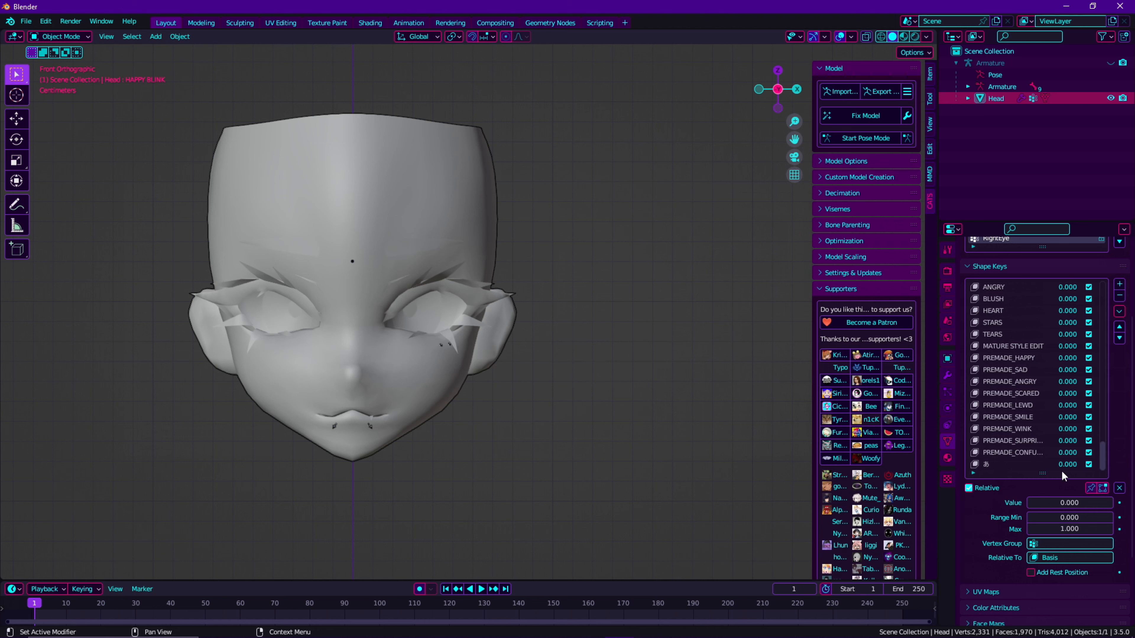
- Switch to the Mako project in Unity and look at the avatar's head from the front and side
key("alt+Tab")
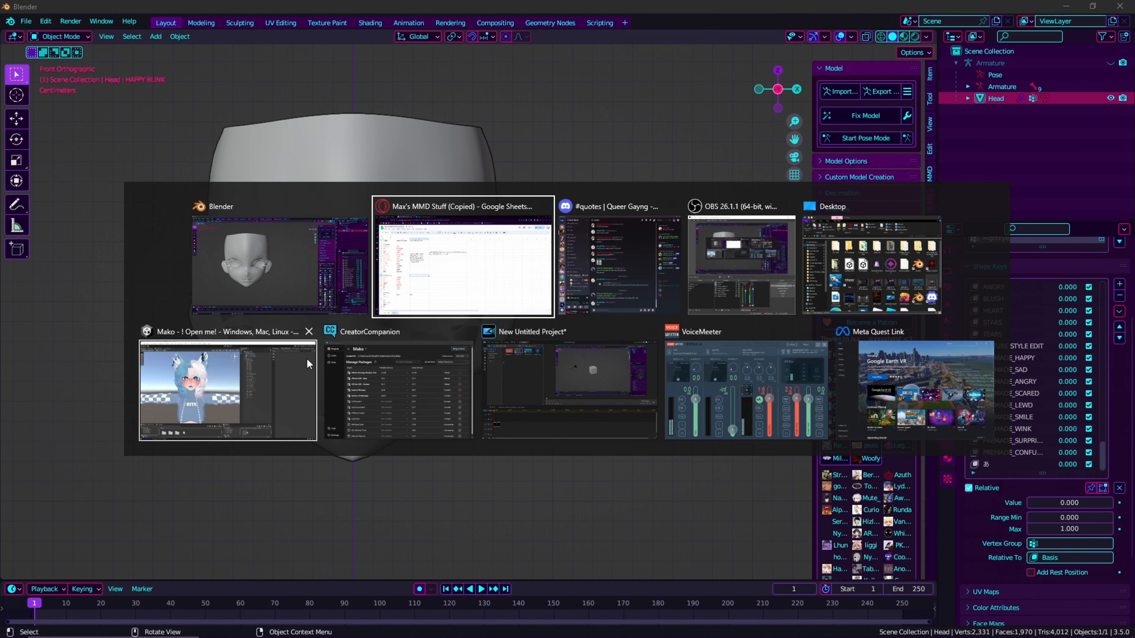
left_click(256, 373)
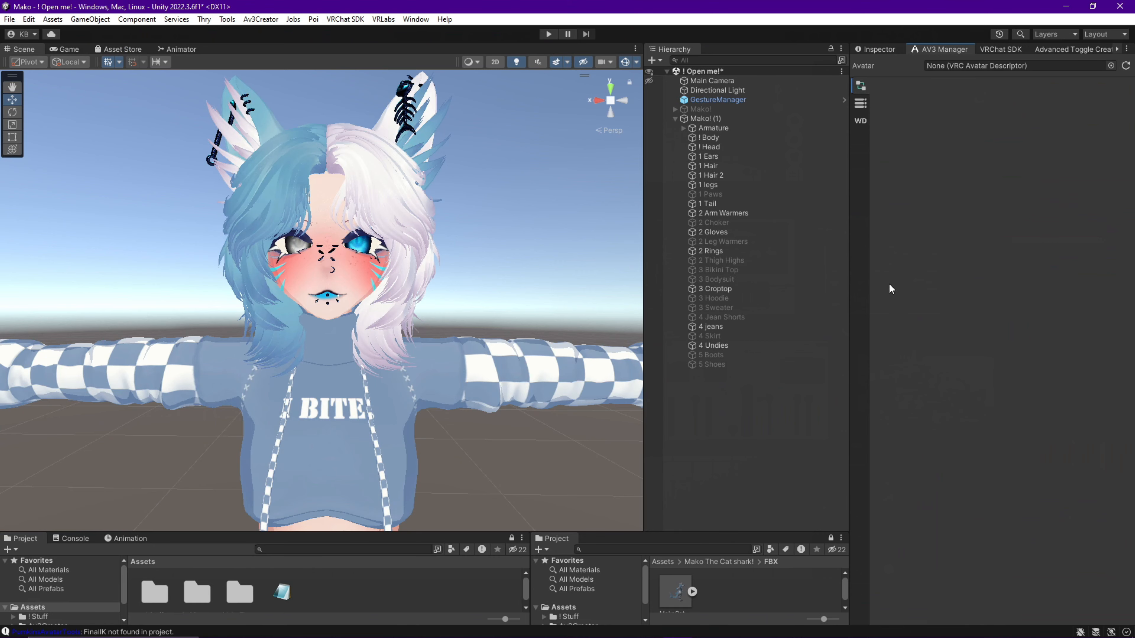
left_click(747, 119)
key("s")
right_click_drag(427, 330, 446, 365)
left_click(414, 447)
key("w")
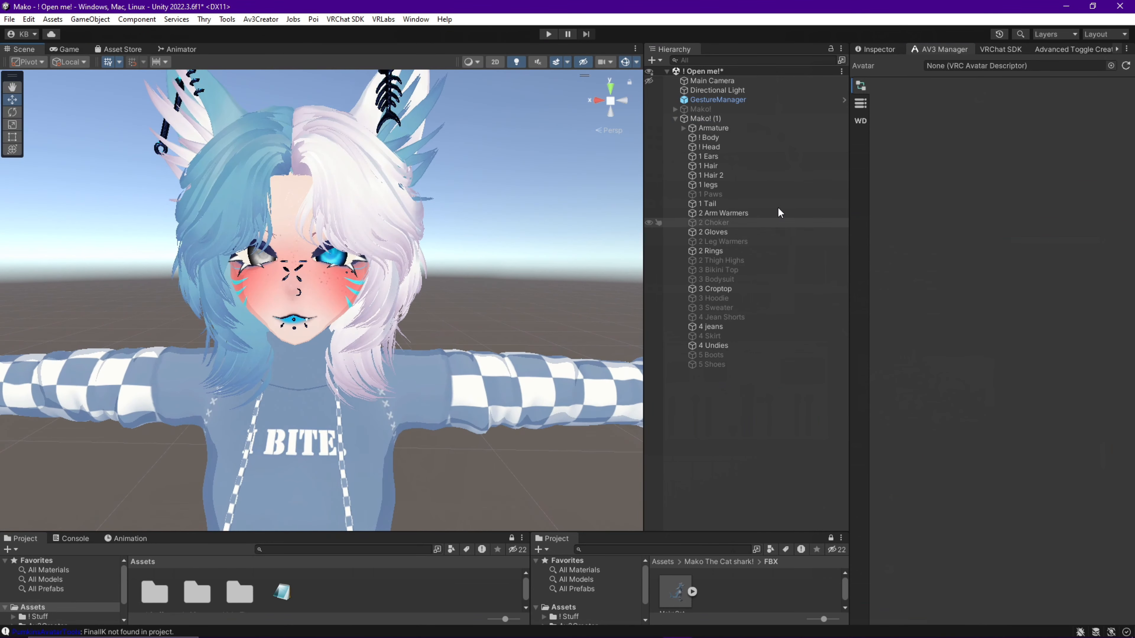
left_click(716, 119)
left_click_drag(349, 380, 118, 387, "alt")
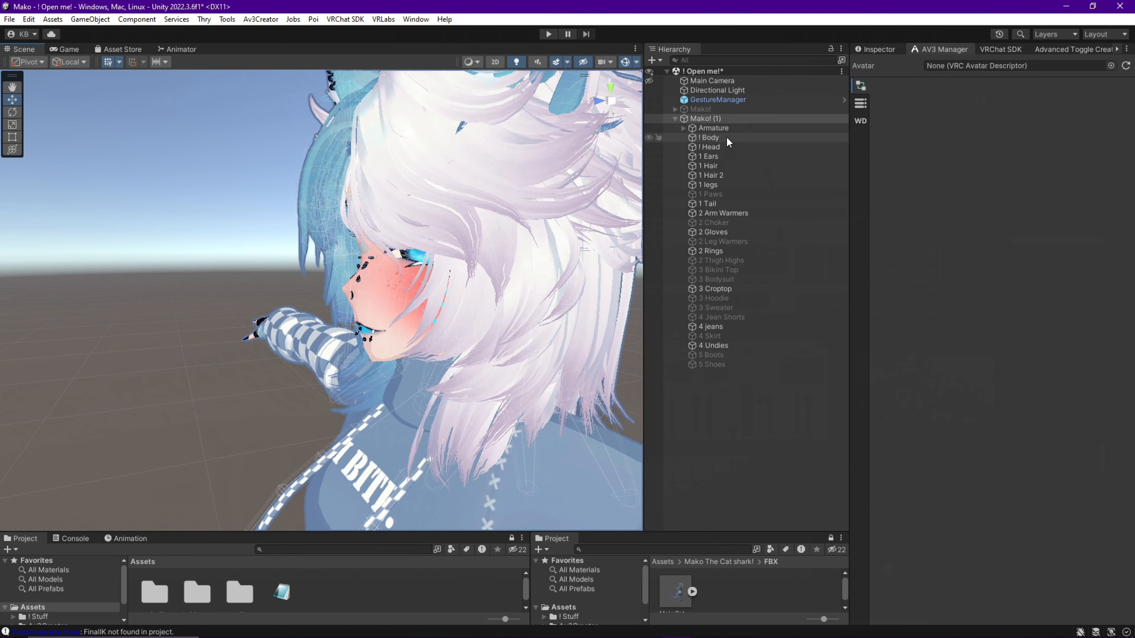
- Inspect the ! Head object of Mako! (1) and examine its blend shapes down to the MMD section
left_click(711, 147)
left_click(878, 48)
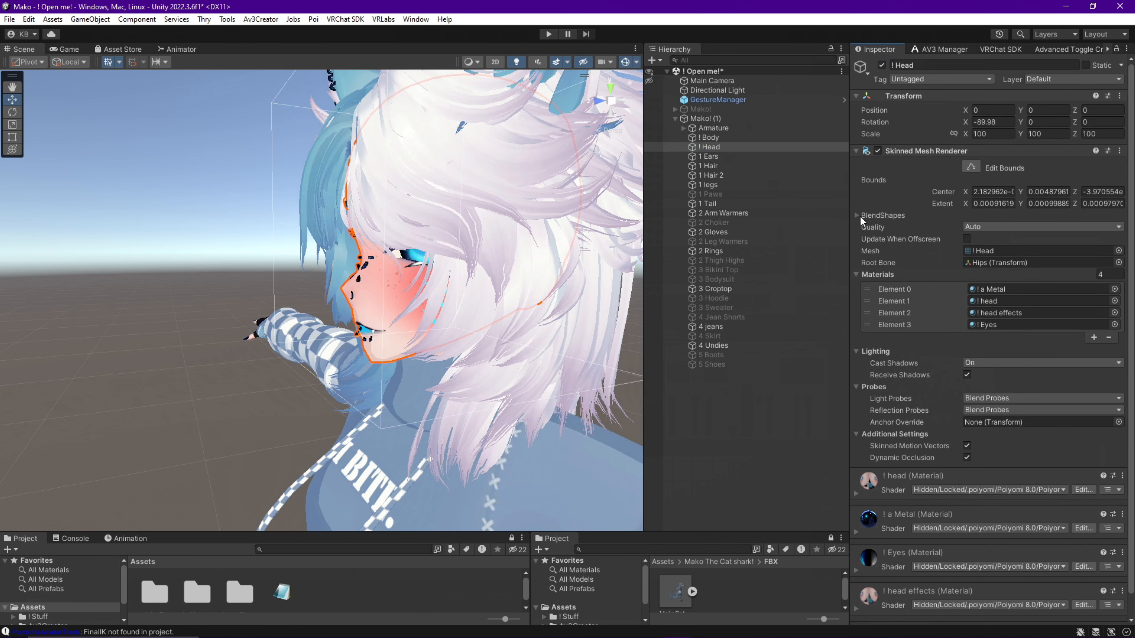
left_click(860, 215)
scroll(983, 389, "down", 15)
scroll(916, 340, "down", 10)
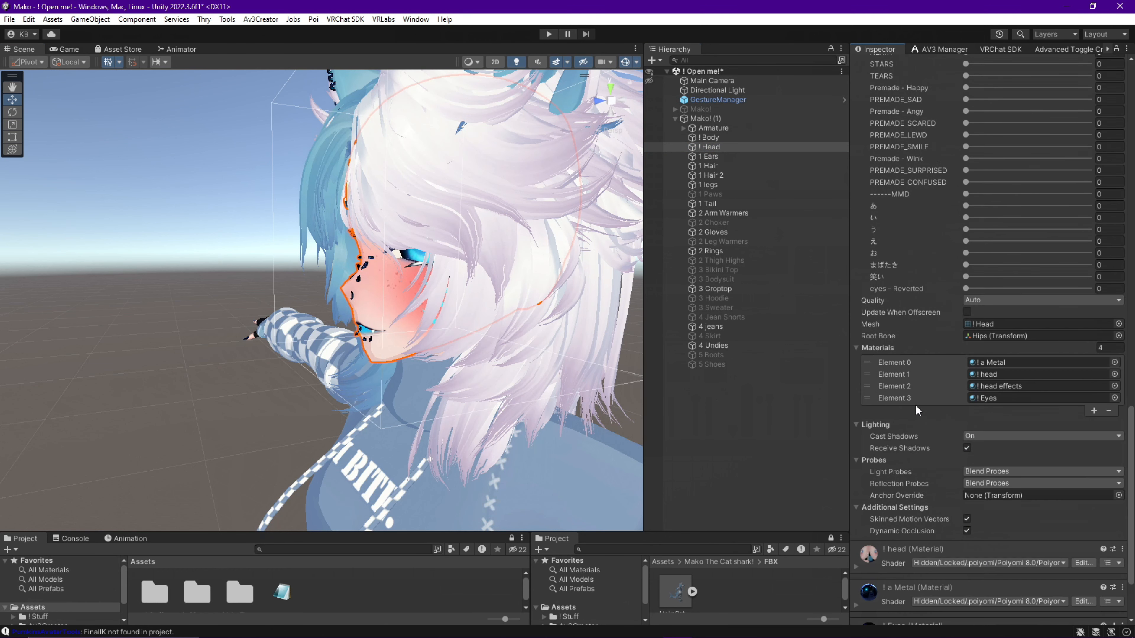
- Face the avatar's head, preview the う and 笑い blend shapes, and review the whole blend shape list
key("a")
right_click_drag(512, 330, 724, 323)
left_click_drag(966, 325, 872, 360)
left_click_drag(965, 372, 934, 382)
right_click_drag(348, 375, 377, 367)
key("s")
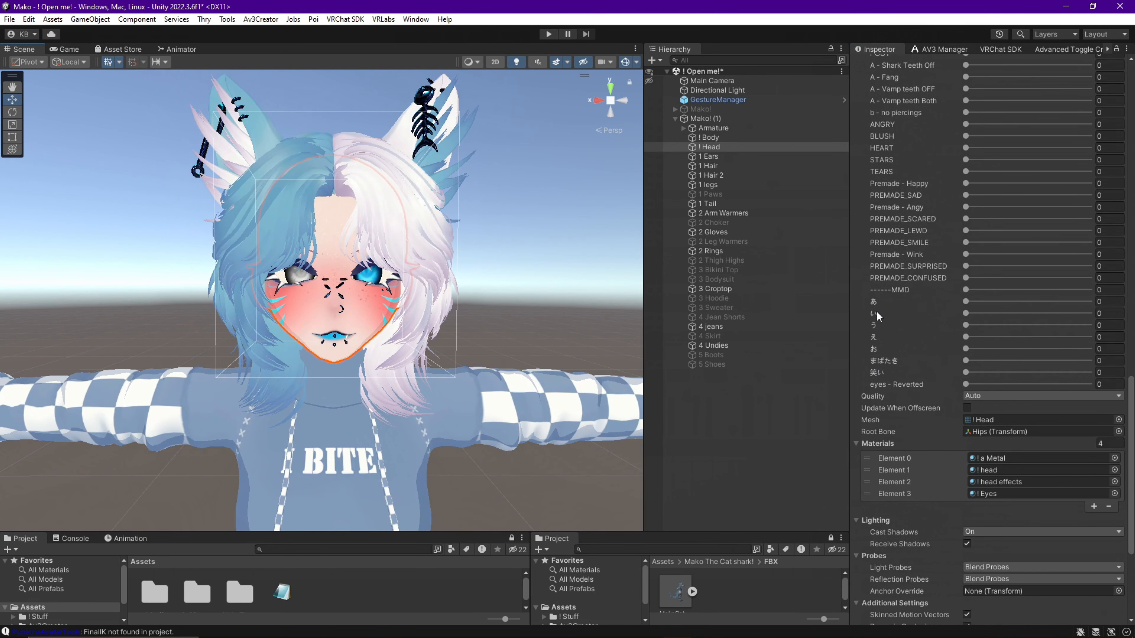
scroll(979, 329, "up", 20)
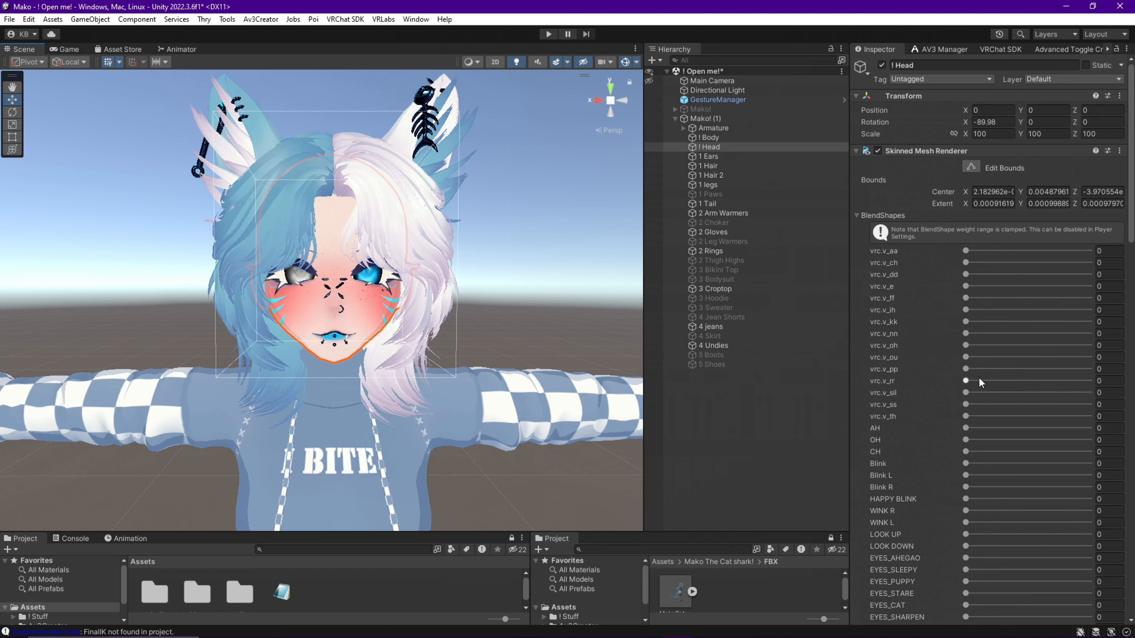
scroll(238, 354, "down", 8)
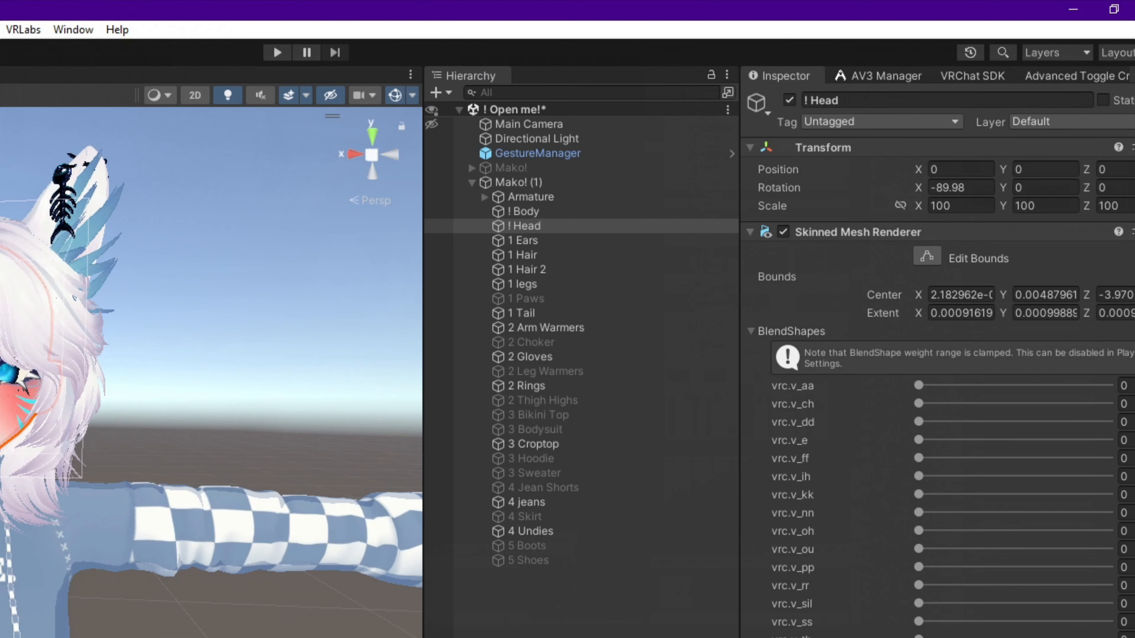
- Rename the ! Head object of Mako! (1) as Body
left_click(547, 225)
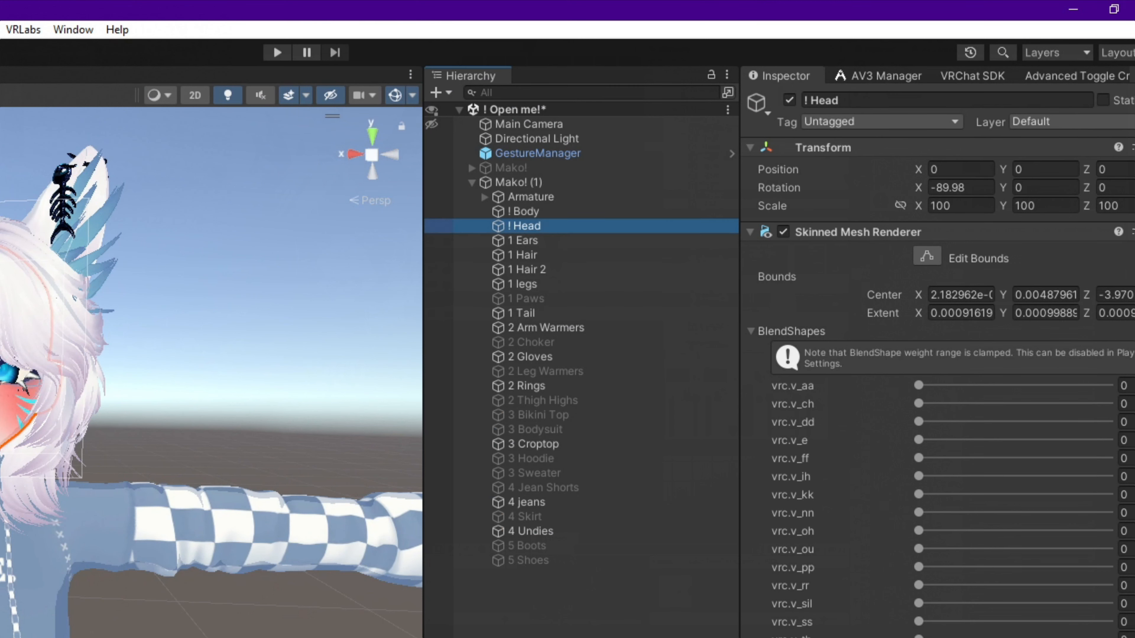
left_click(878, 97)
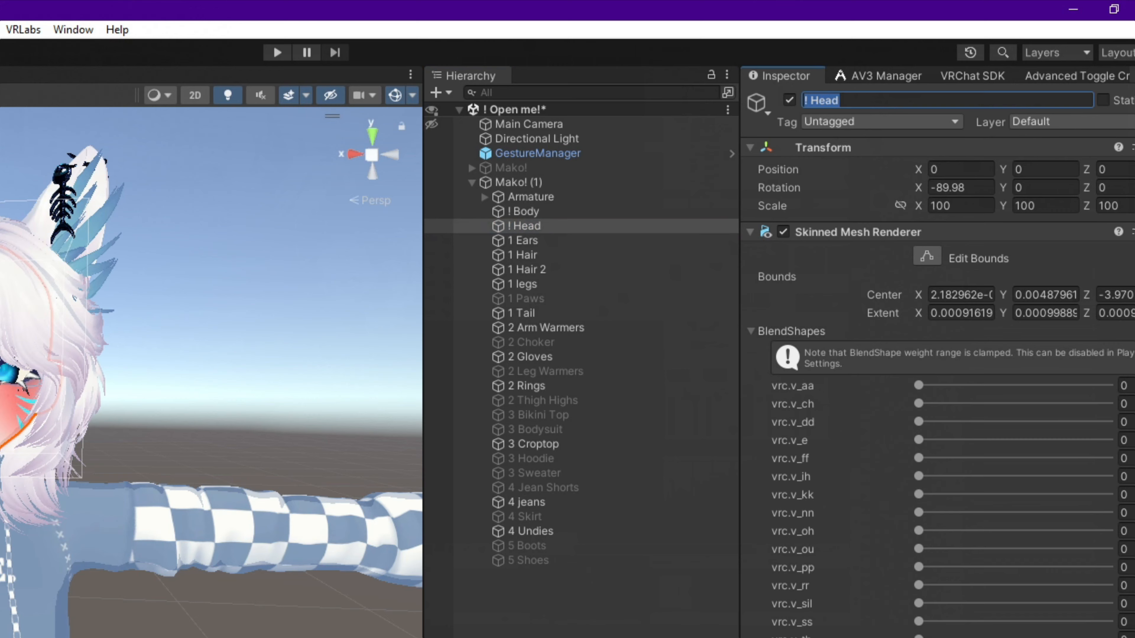
scroll(879, 97, "down", 15)
scroll(939, 358, "down", 10)
scroll(789, 291, "up", 20)
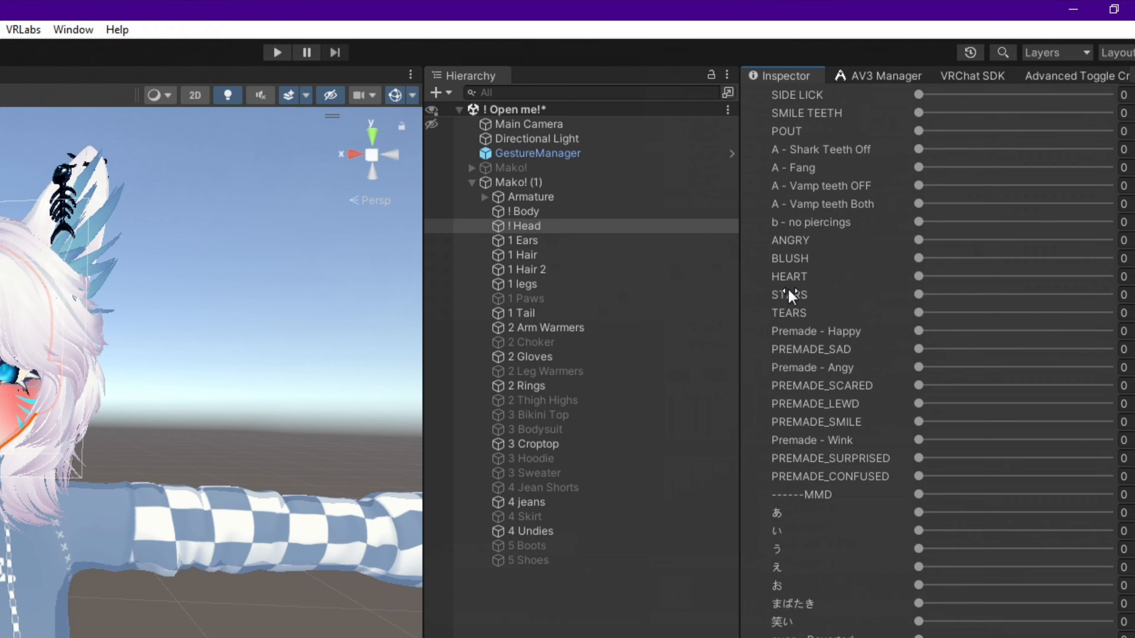
type("Body")
key("Return")
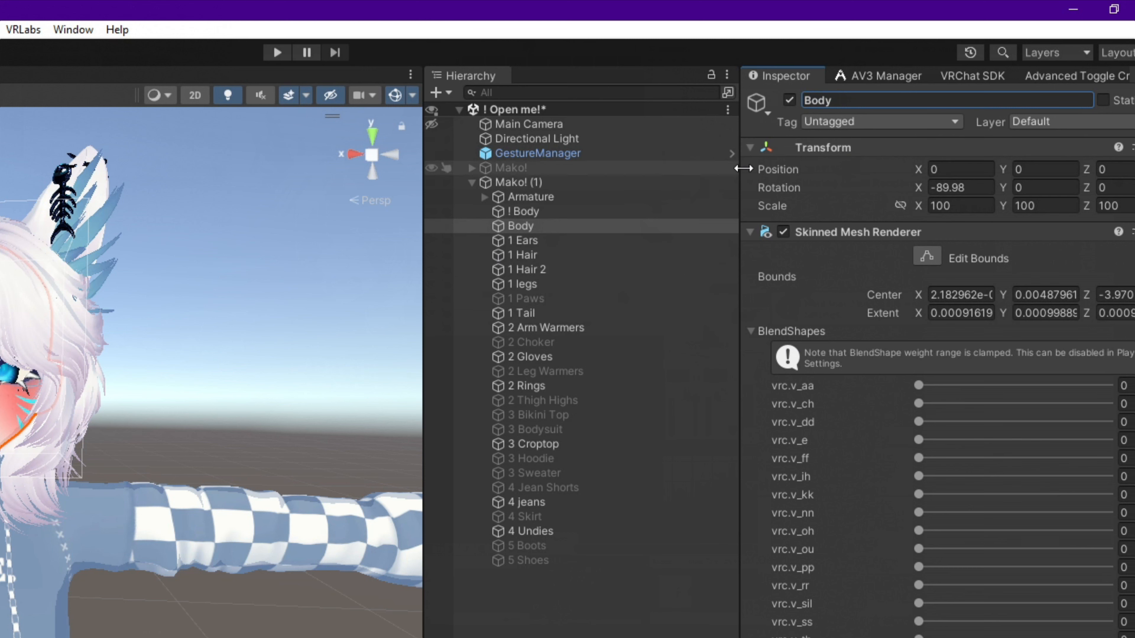
- Compare the ! Body mesh with the renamed face mesh Body by inspecting each object's blend shapes
left_click(523, 211)
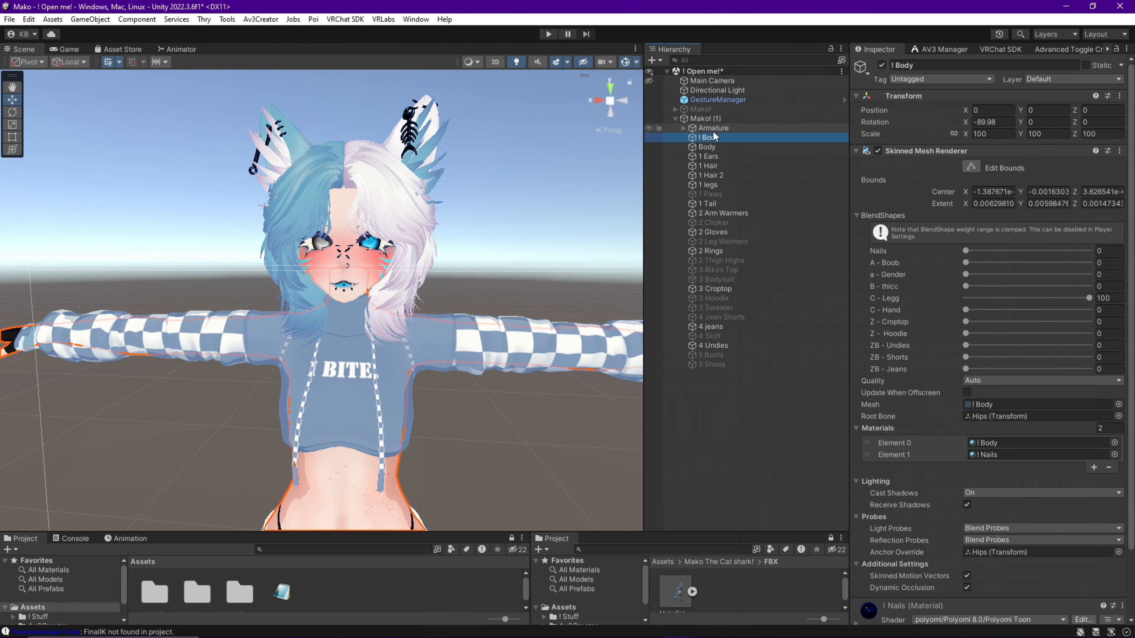
left_click(727, 146)
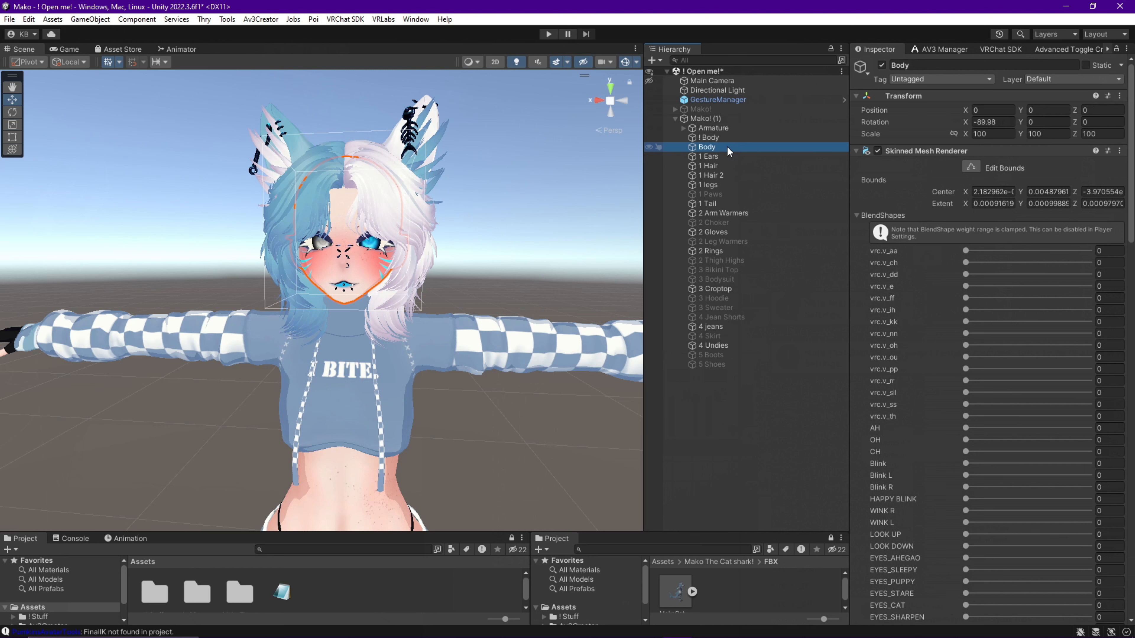
left_click(737, 137)
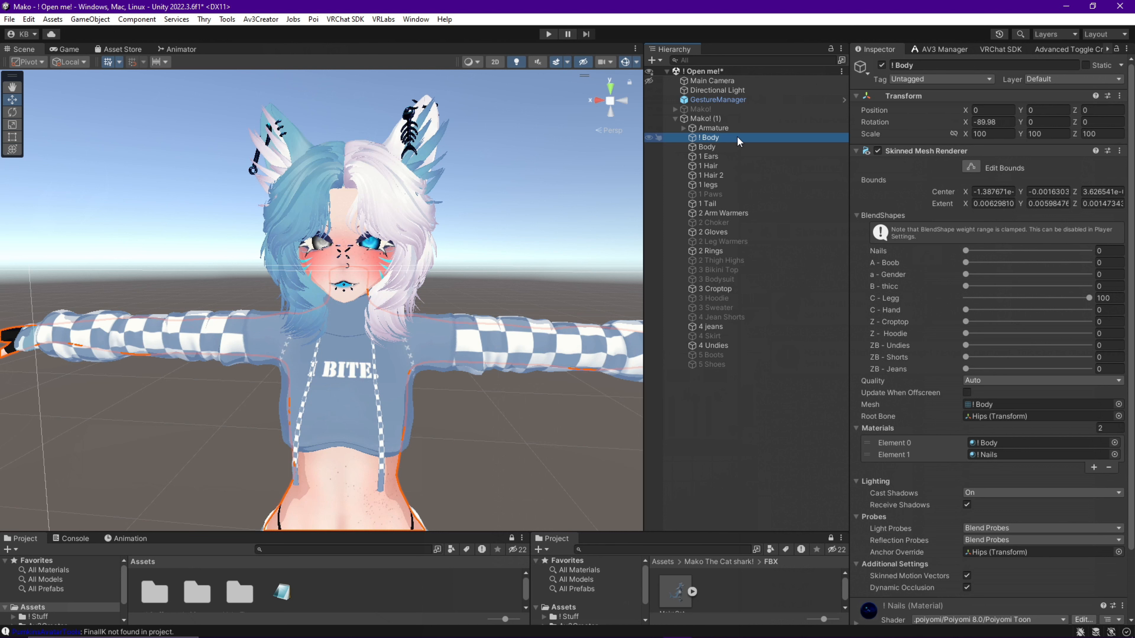
left_click(727, 147)
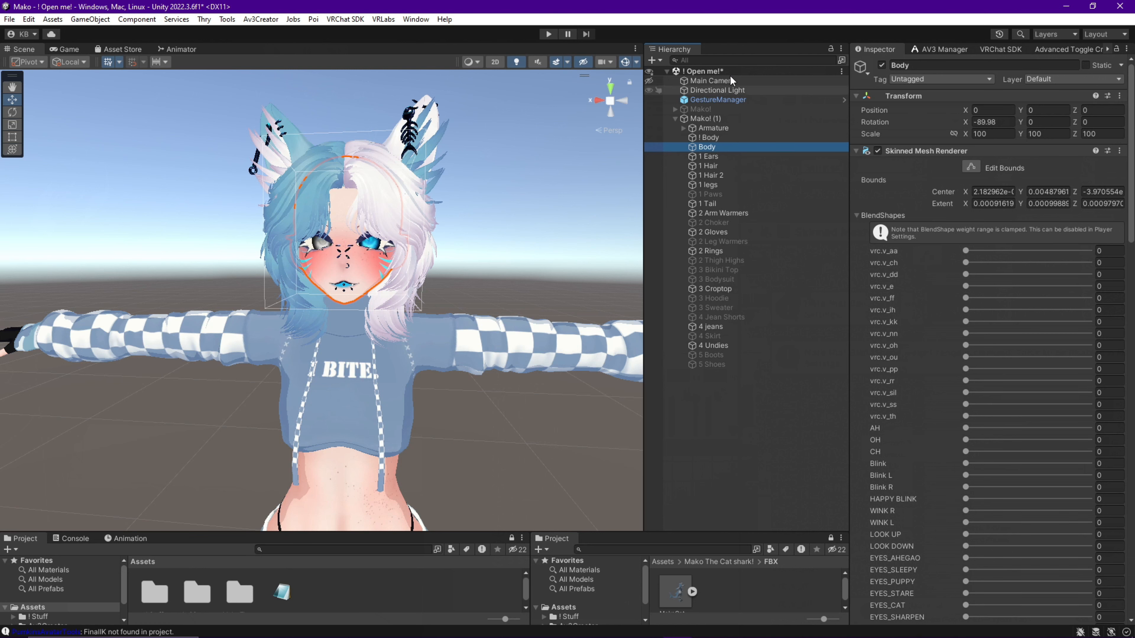
- Show the AV3 Manager, check the Avatars 3.0 Manager package in Creator Companion, and return to Unity
left_click(941, 50)
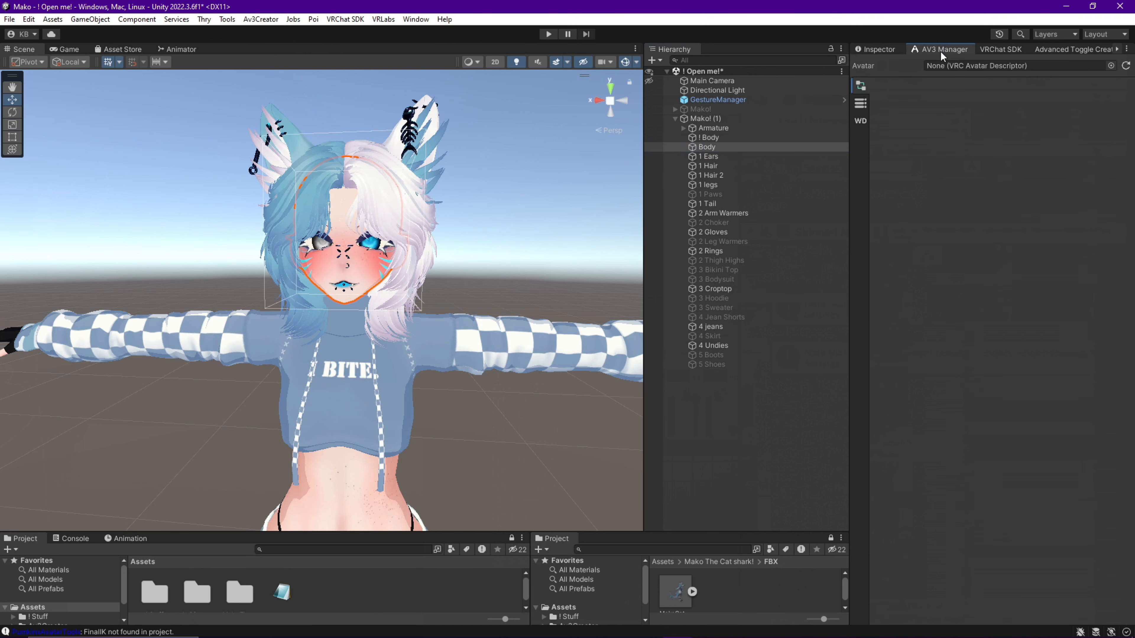
key("alt+Tab")
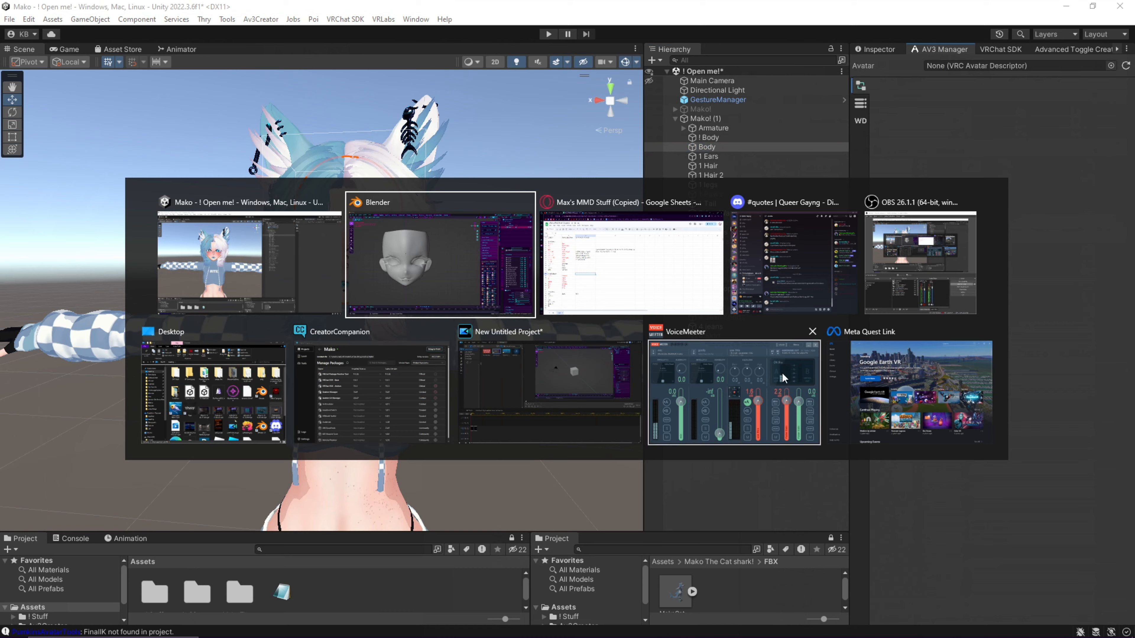
left_click(370, 392)
scroll(357, 224, "down", 1)
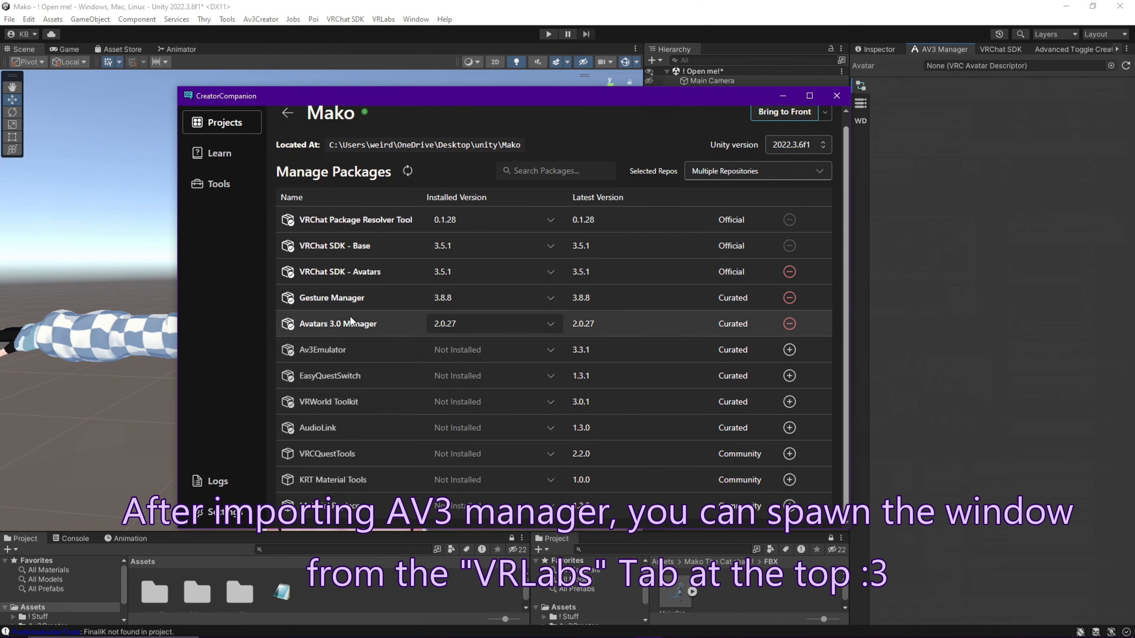
mouse_move(365, 318)
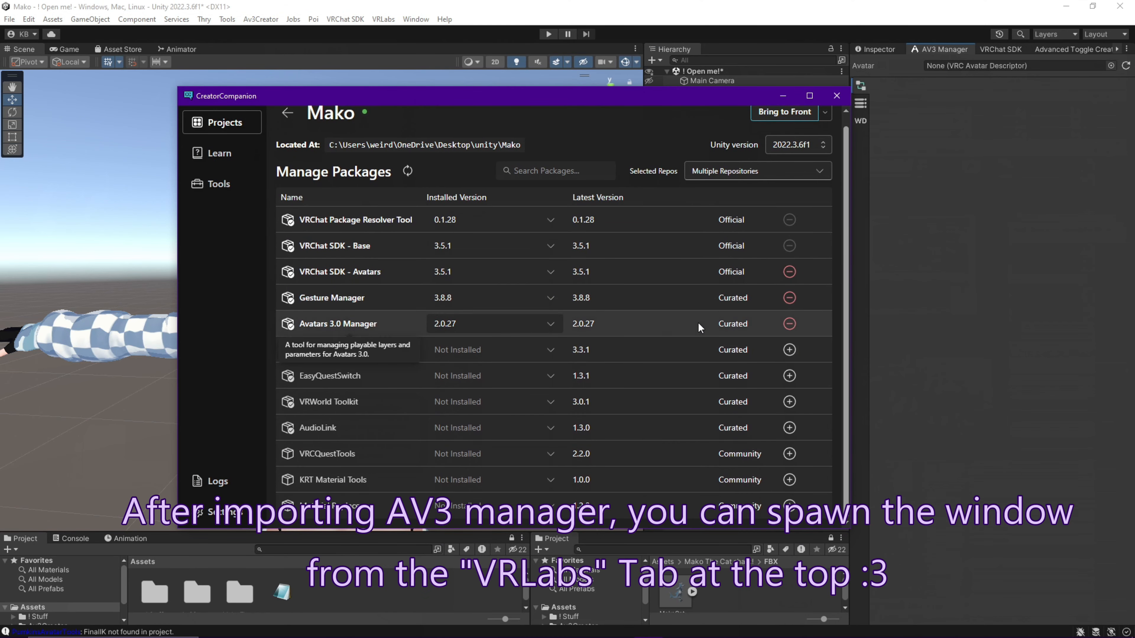
left_click(991, 283)
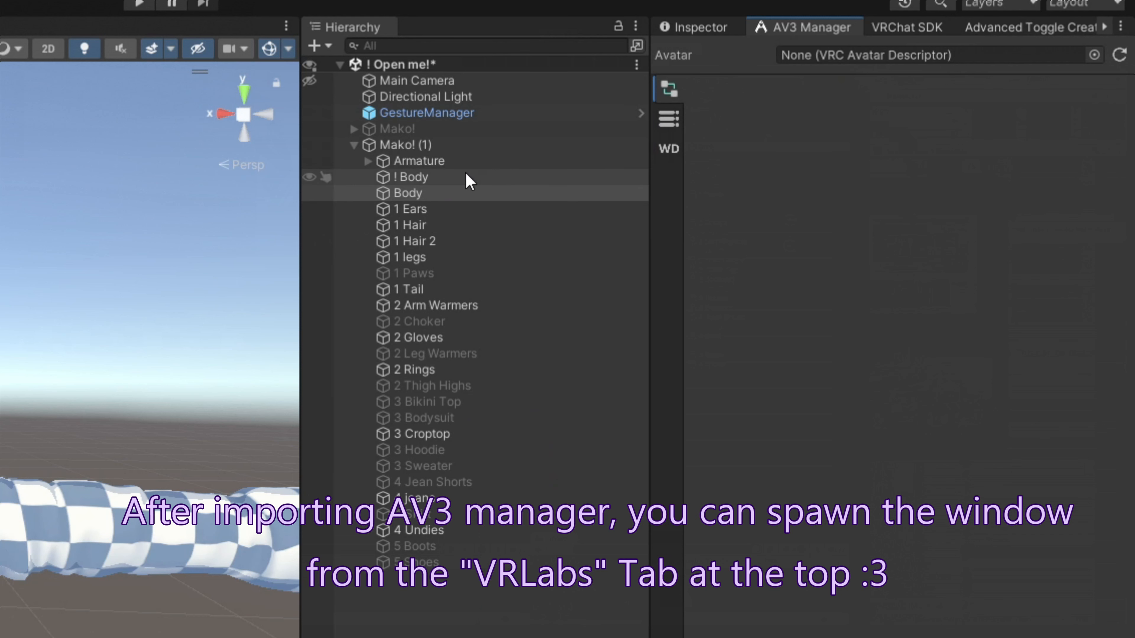
- Assign Mako! (1) as the avatar in AV3 Manager and set Write Defaults on for all its states
left_click_drag(404, 144, 870, 62)
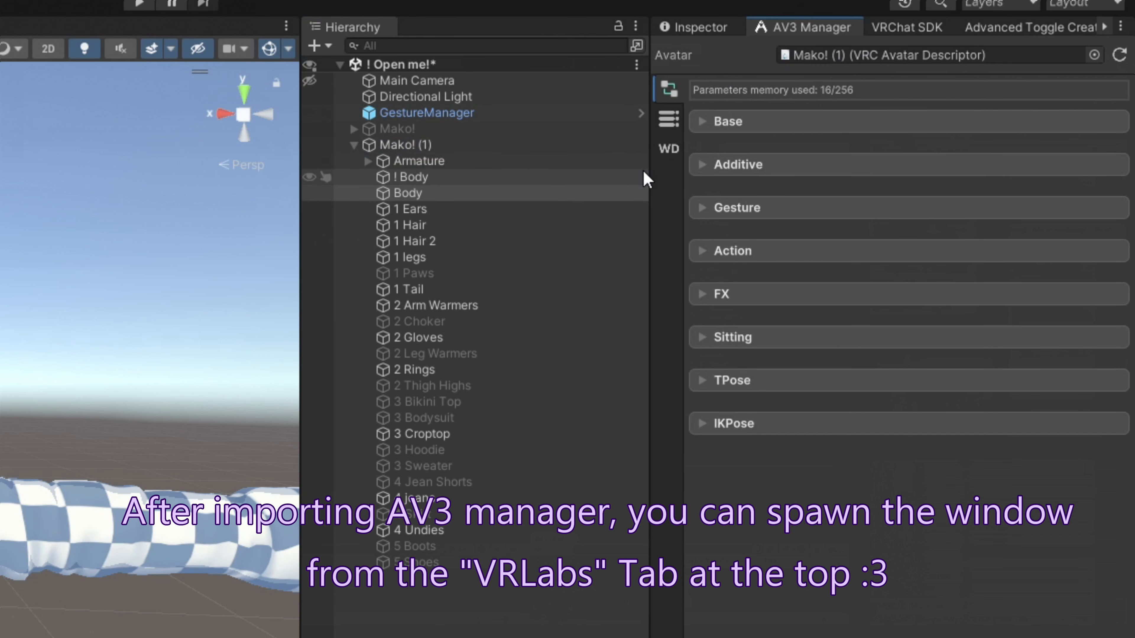
left_click(668, 149)
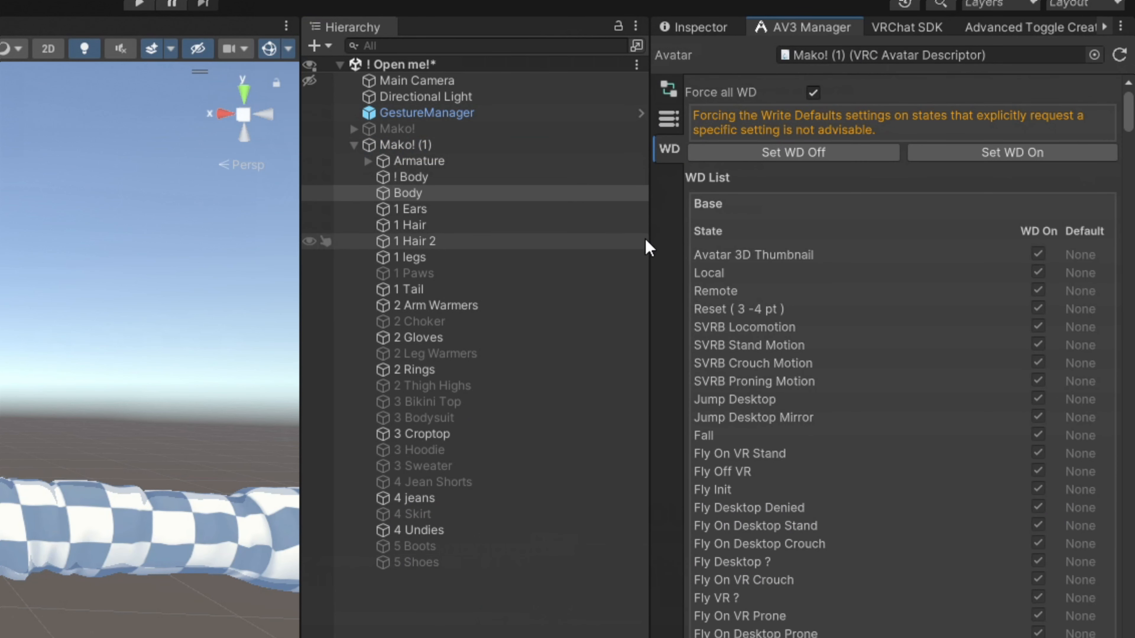
left_click_drag(647, 238, 546, 232)
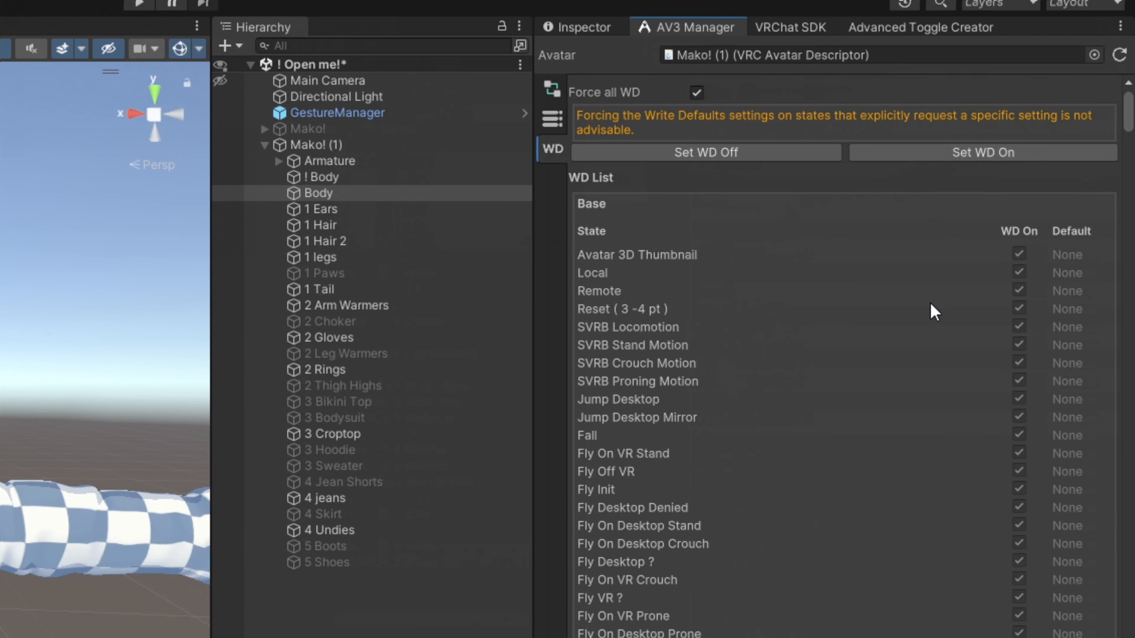
left_click(981, 148)
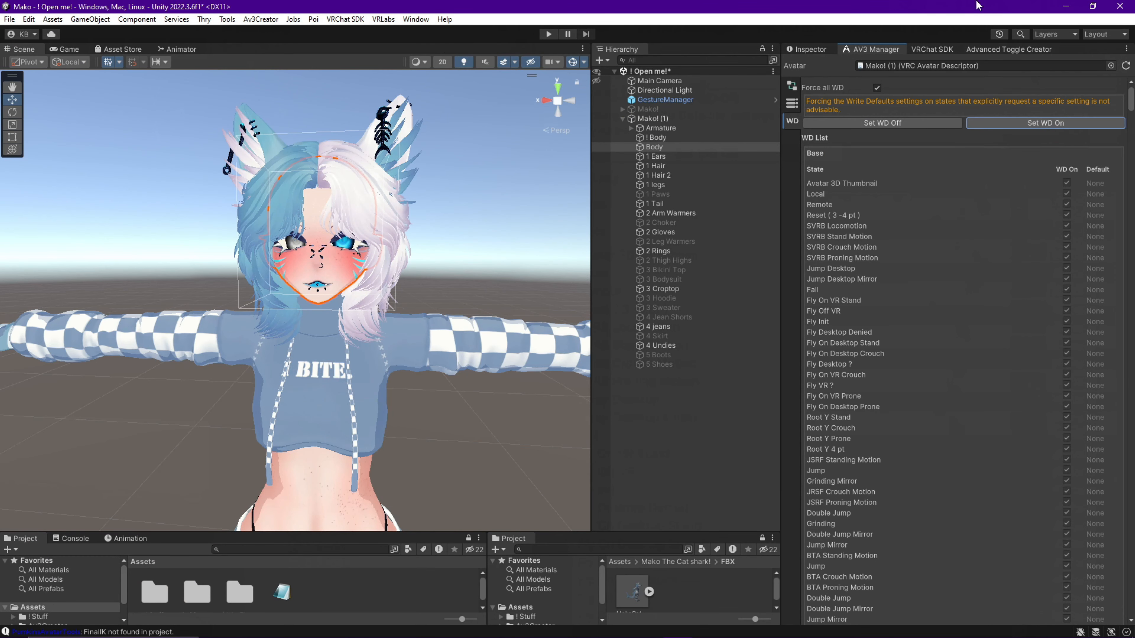
mouse_move(395, 388)
right_mouse_down()
mouse_move(460, 403)
mouse_move(403, 403)
right_mouse_up()
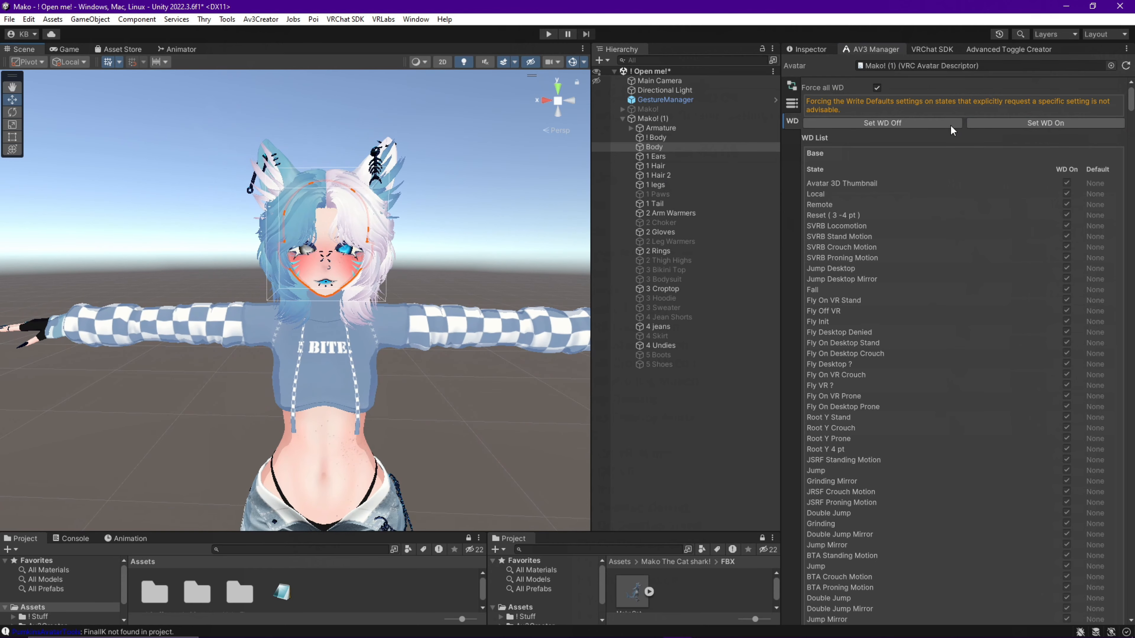
left_click(807, 49)
left_click_drag(591, 346, 622, 358)
key("d")
right_click_drag(575, 355, 249, 346)
key("a")
key("e")
right_click_drag(310, 439, 329, 454)
key("alt+Tab")
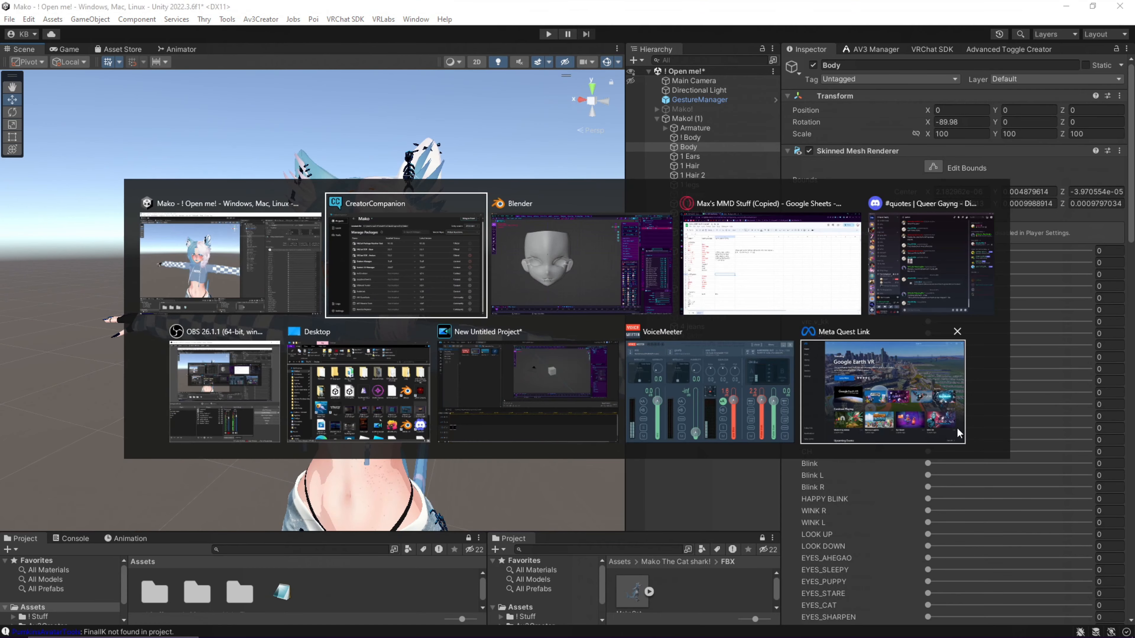
left_click(467, 312)
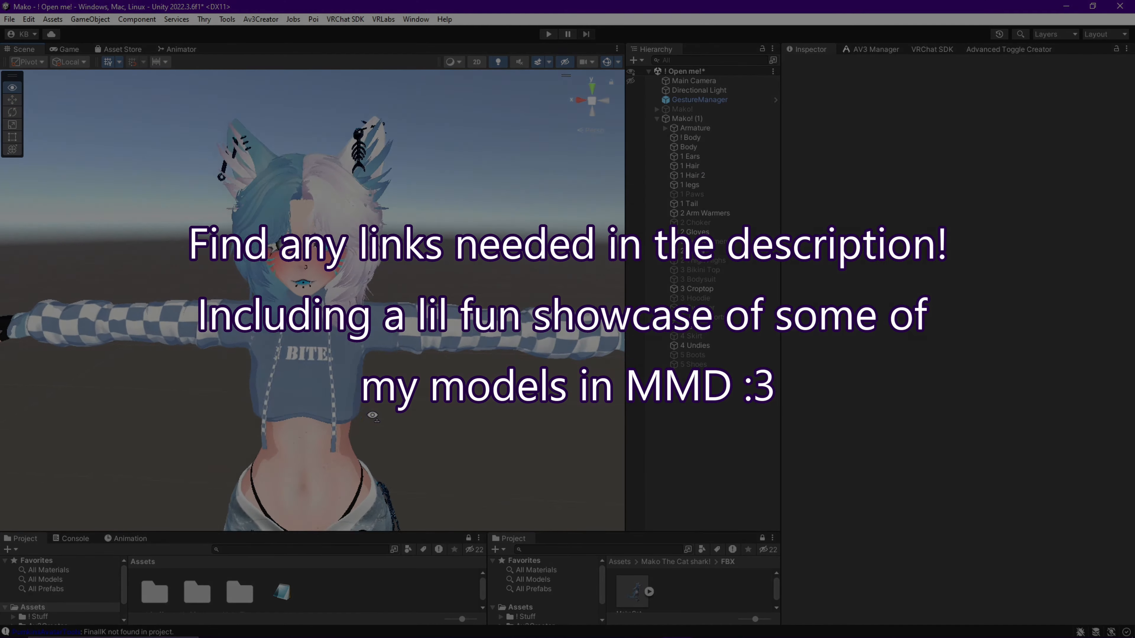
key("w")
right_click_drag(373, 415, 361, 394)
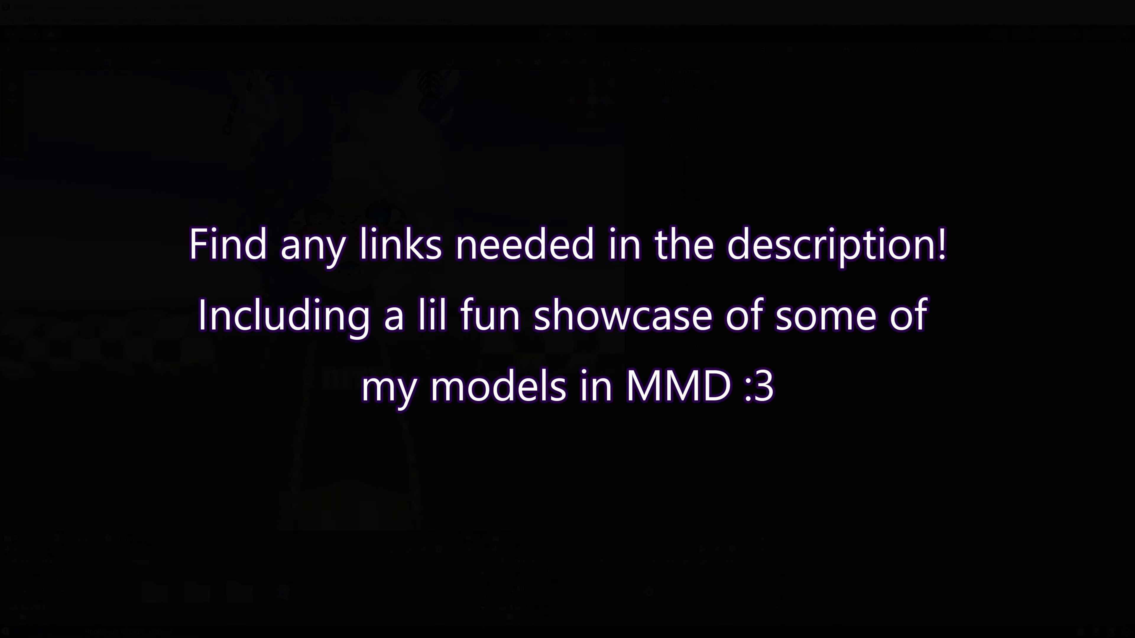